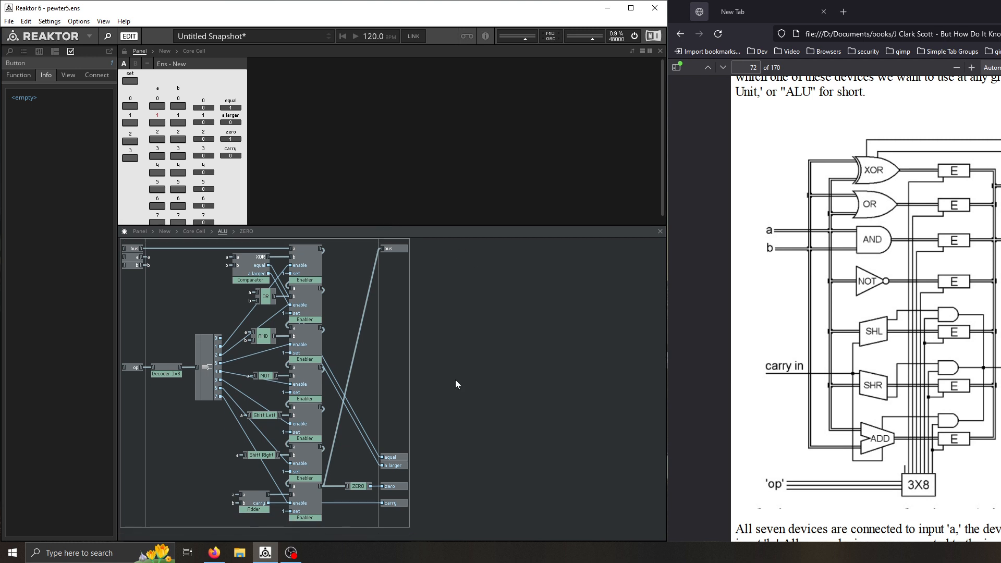
Step: Examine the ALU's Decoder 3x8 and the panel's op bits, a and b inputs, result bits and flag meters
right_click(404, 456)
click(453, 410)
click(165, 372)
drag(145, 92, 121, 152)
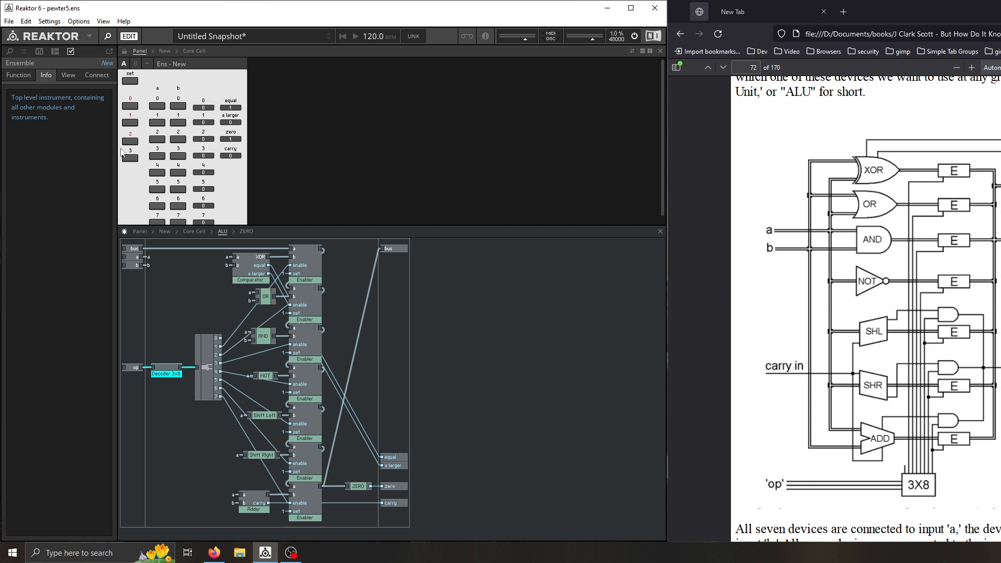
click(178, 88)
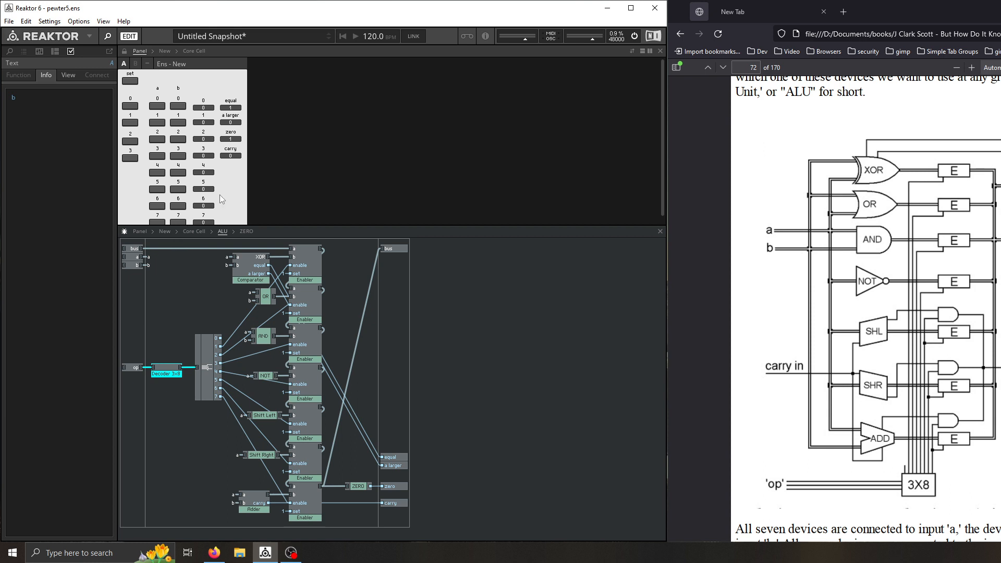
scroll(213, 93, down, 1)
drag(211, 79, 189, 71)
scroll(256, 188, up, 1)
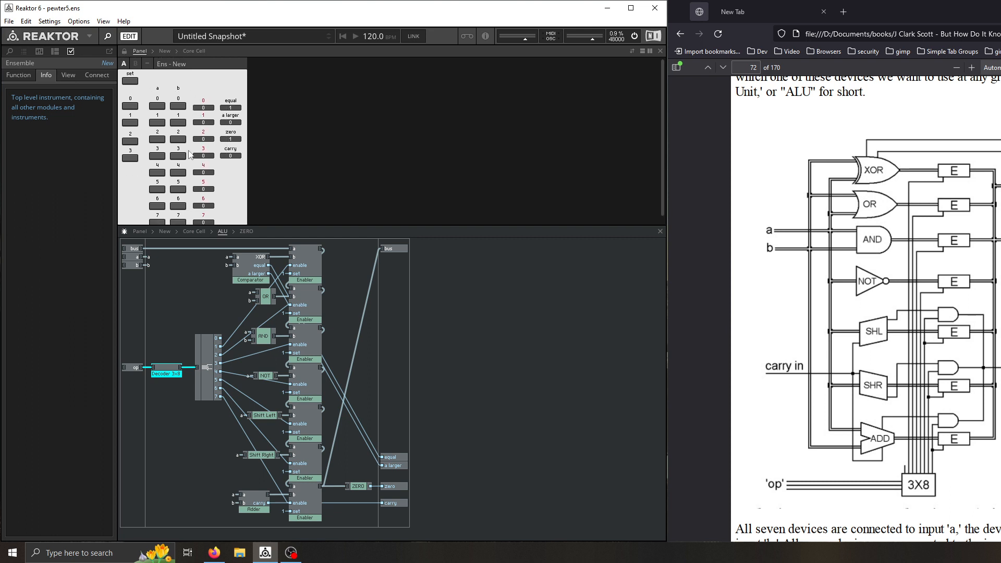
click(238, 139)
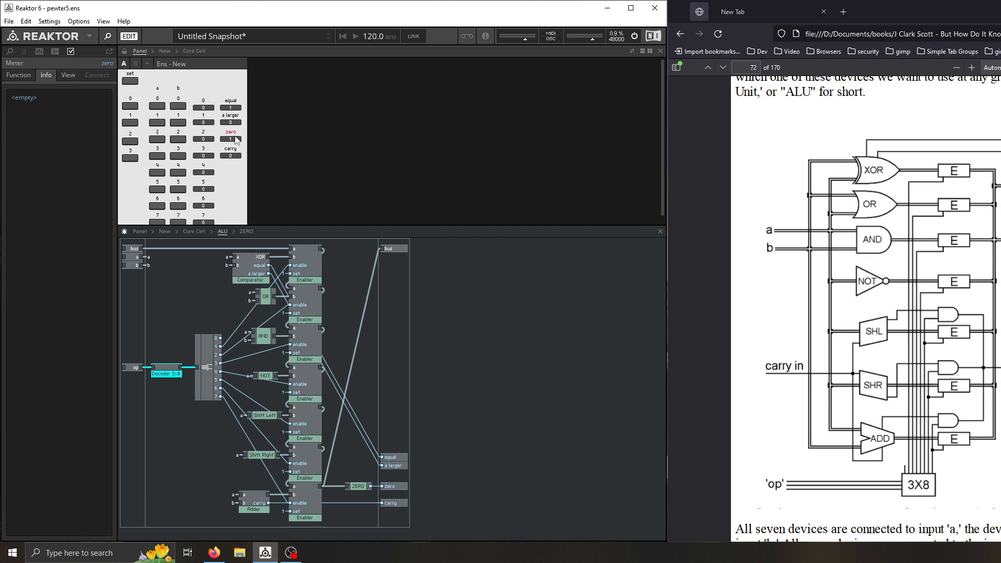
click(235, 114)
click(233, 102)
drag(246, 88, 221, 153)
click(231, 136)
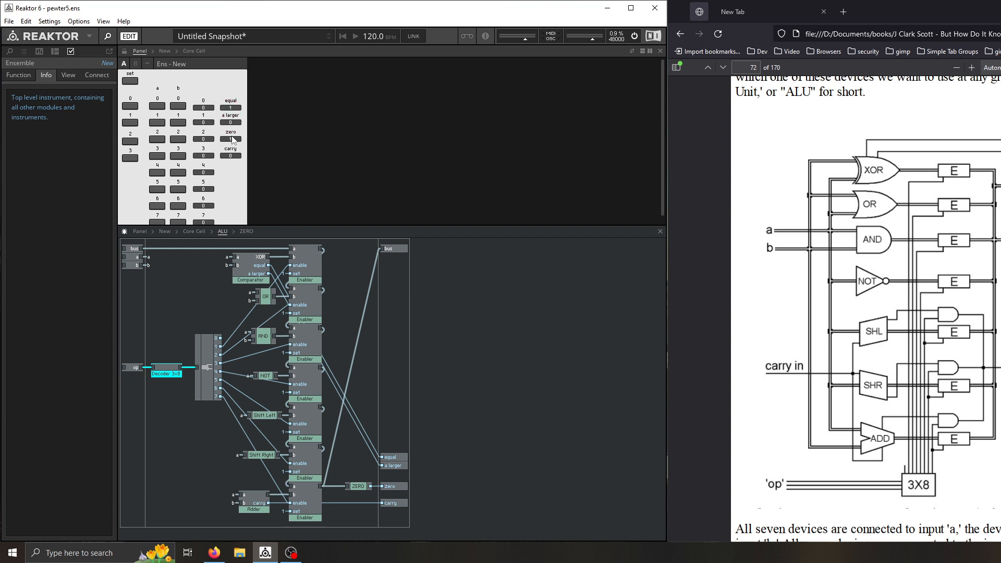
Step: Switch bit 0 of input a on and off again to check the comparison flags
click(157, 106)
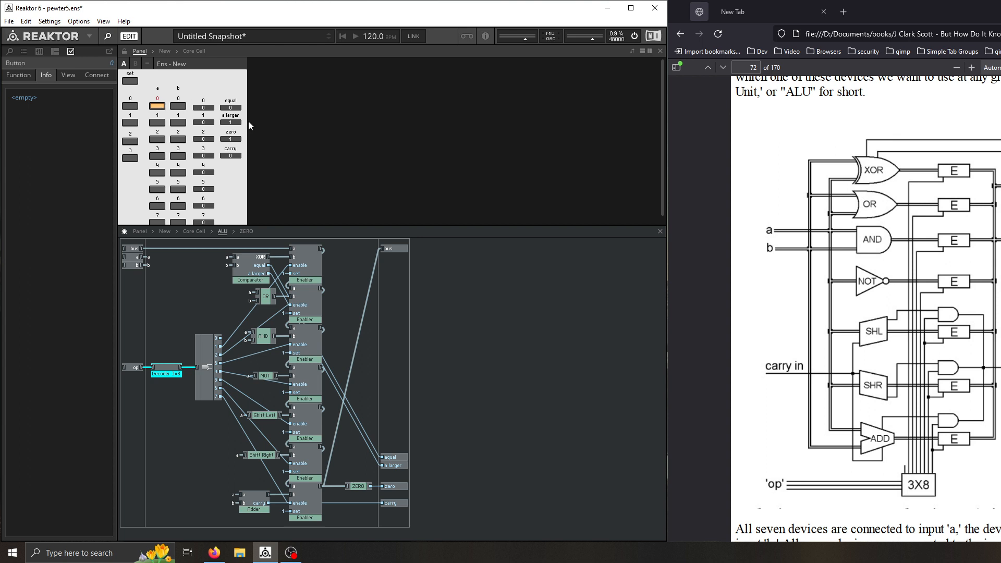
click(157, 106)
click(181, 77)
Step: Compare bit 0 of a against bits 0 and 1 of b using the flags, and clear all these bits
click(158, 107)
click(177, 107)
click(179, 124)
click(157, 107)
click(175, 106)
click(177, 124)
click(240, 134)
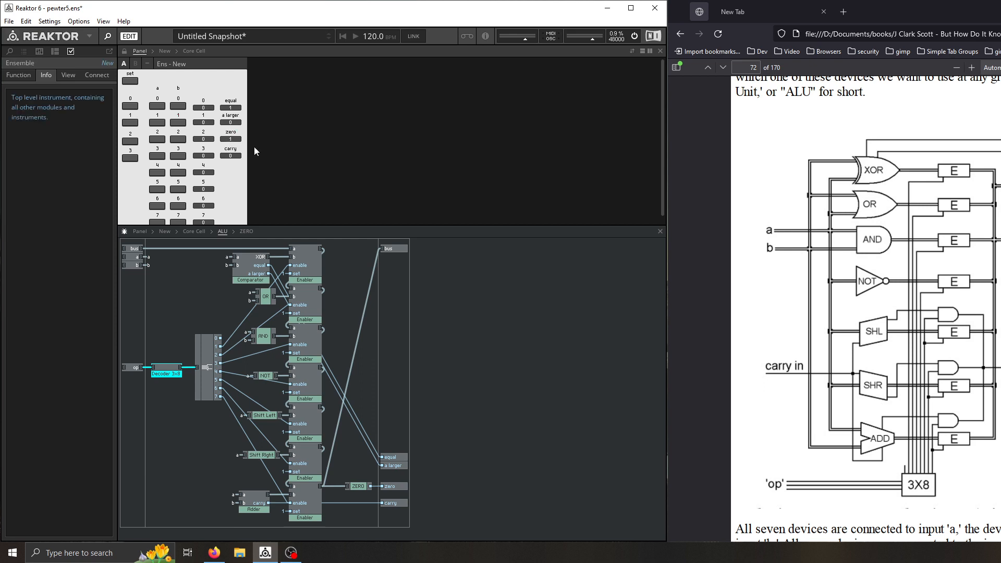
Step: Check the equal flag with bit 1 on in both a and b, and switch all input bits off
click(157, 123)
click(157, 106)
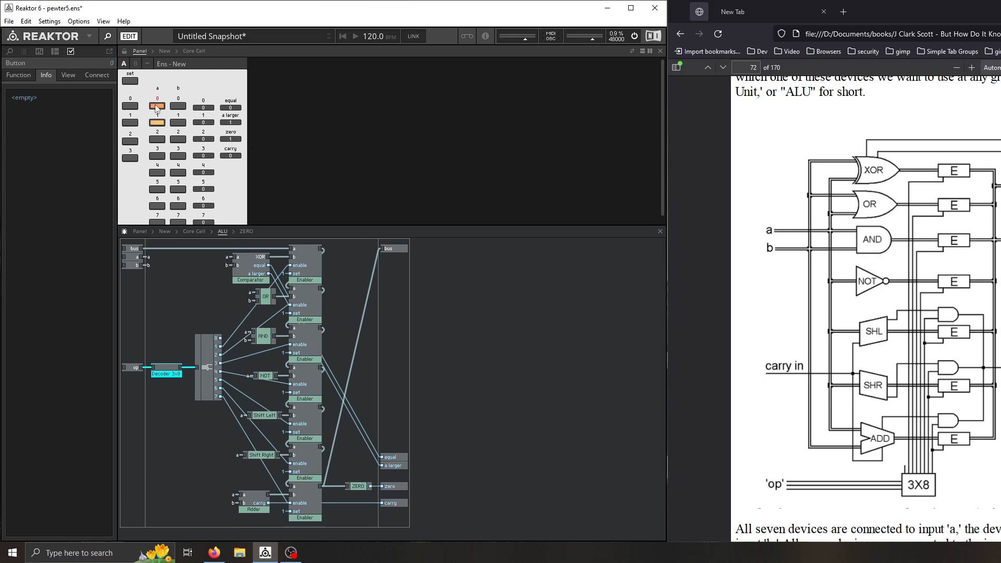
click(179, 107)
click(157, 106)
click(178, 107)
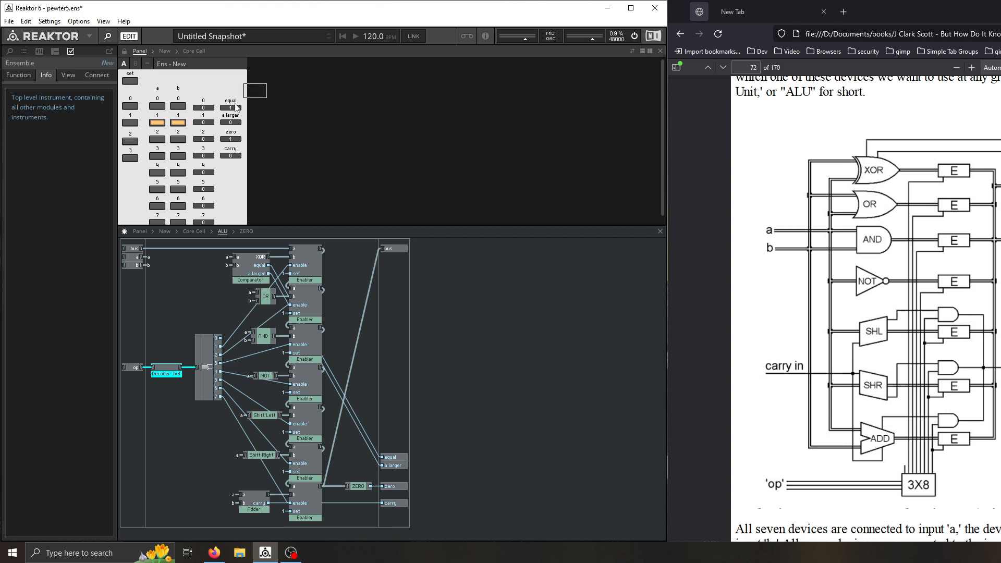
click(158, 123)
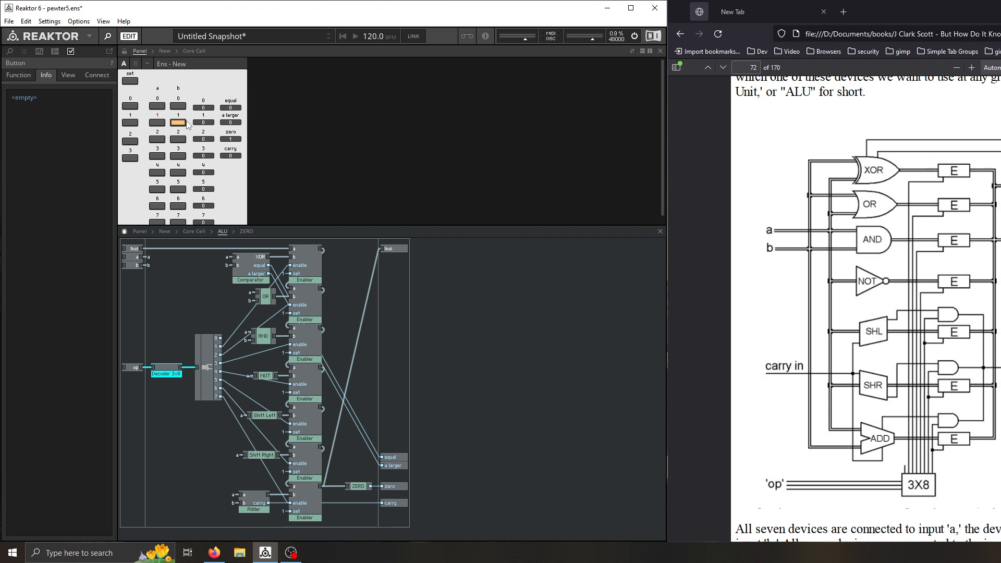
click(178, 123)
Step: Trace the wire from decoder output 1 to the first Enabler and the Comparator's connections
drag(220, 346, 290, 266)
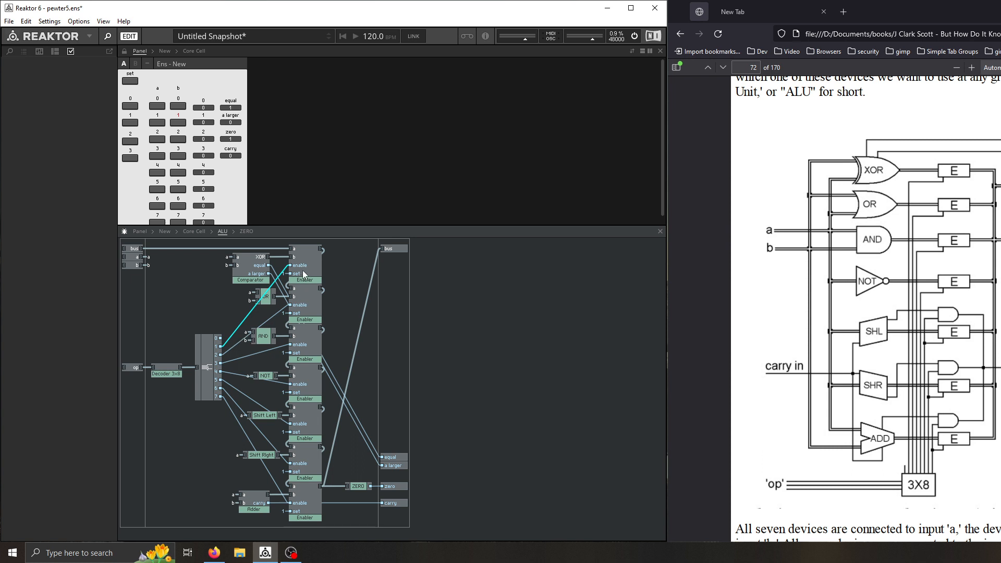
click(249, 268)
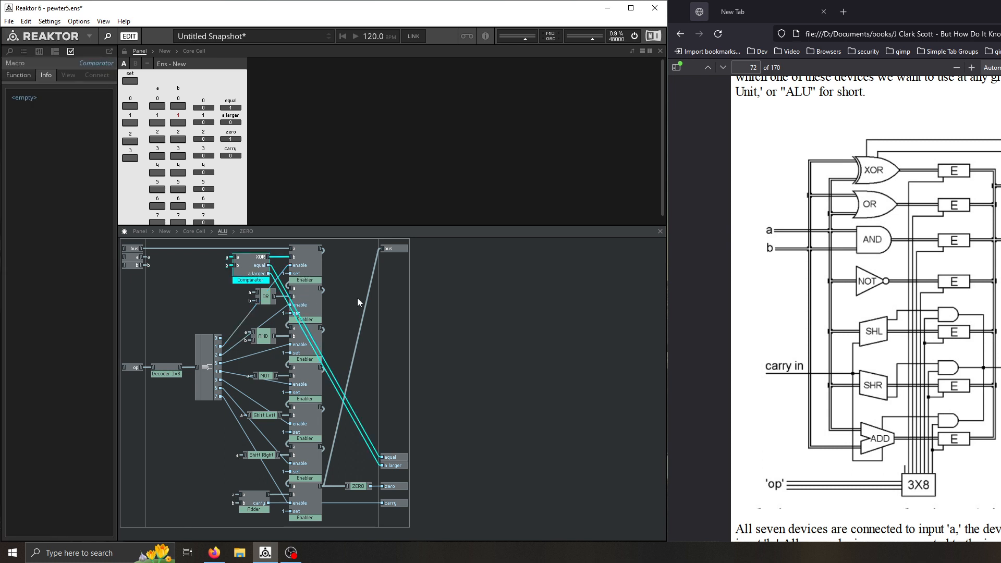
click(384, 310)
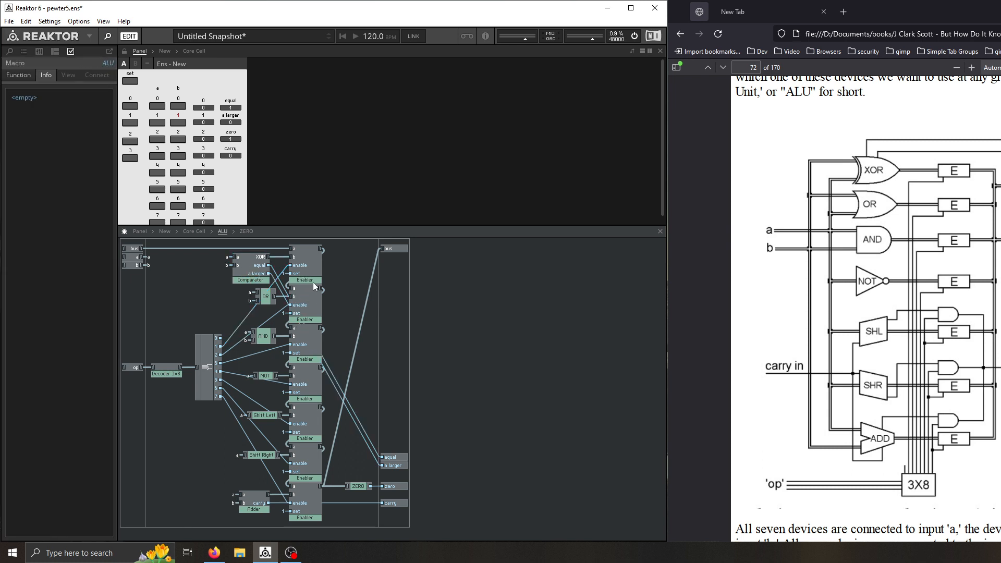
Step: Turn on op bit 0 to select XOR and move the Comparator macro slightly away from the Enablers
click(130, 107)
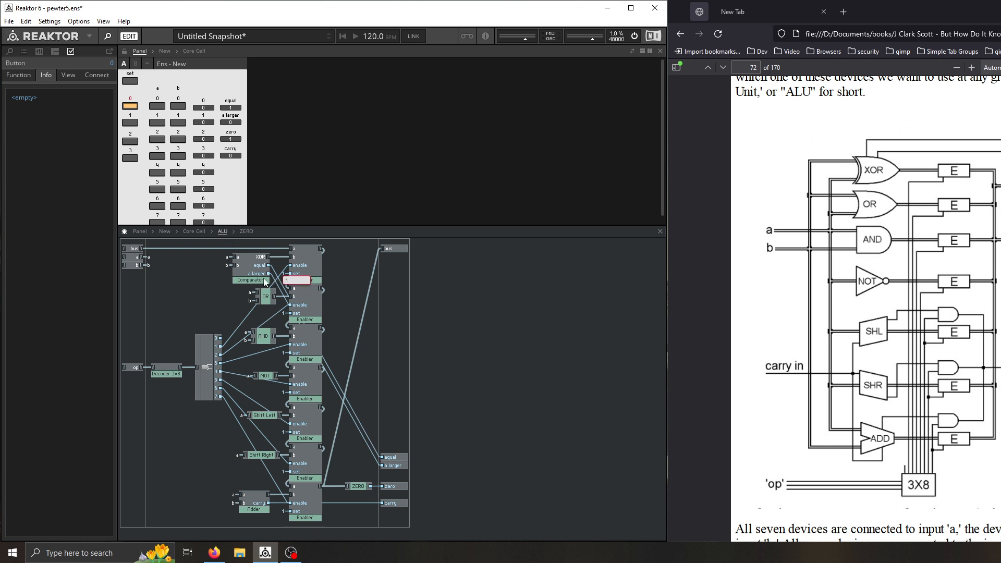
mouse_move(303, 276)
click(244, 267)
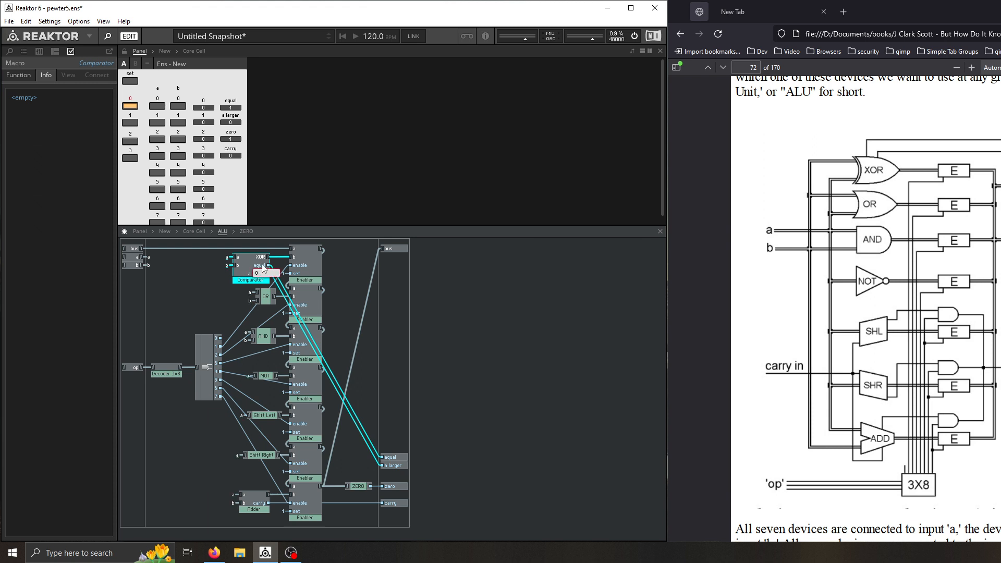
drag(243, 268, 233, 268)
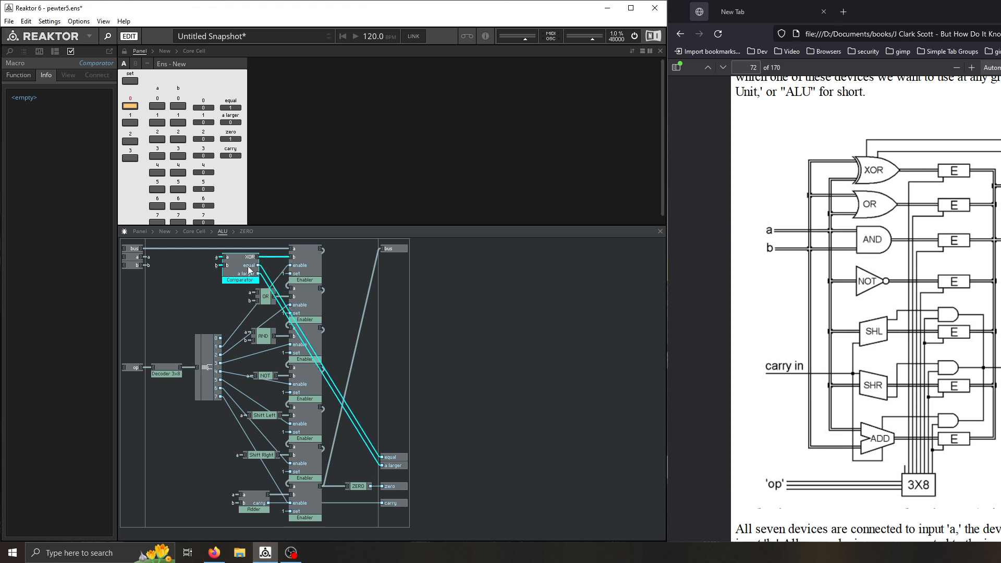
Step: Inspect the chain of bit compare macros inside the Comparator and return to the ALU structure
double_click(249, 269)
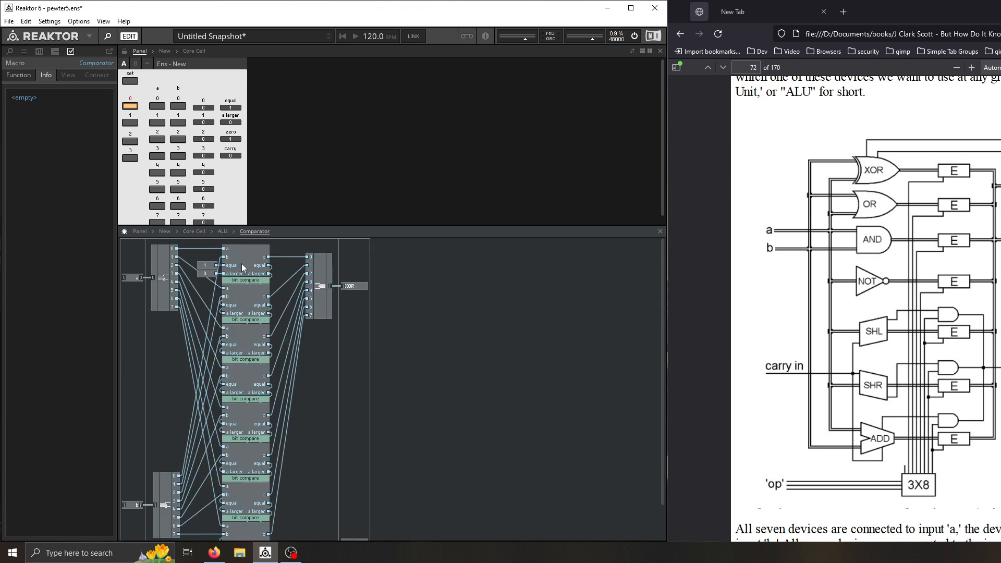
click(222, 233)
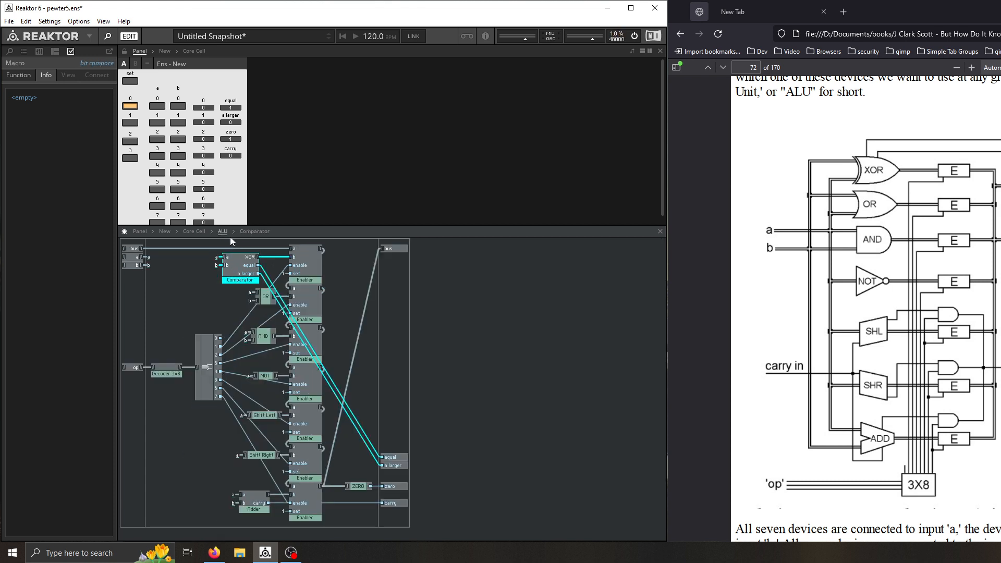
double_click(232, 266)
click(245, 319)
click(245, 353)
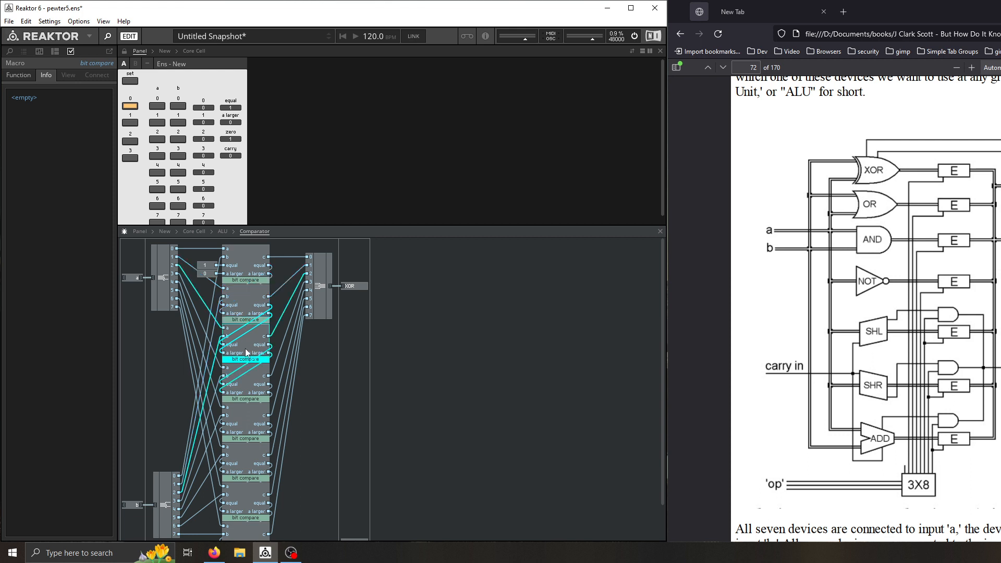
click(245, 393)
click(245, 430)
click(248, 473)
click(250, 511)
click(250, 532)
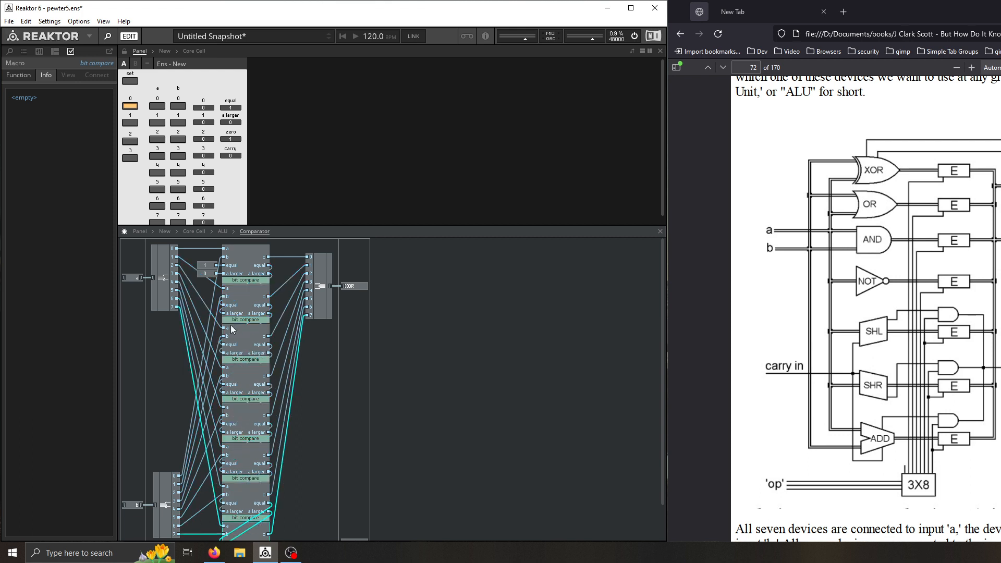
click(224, 232)
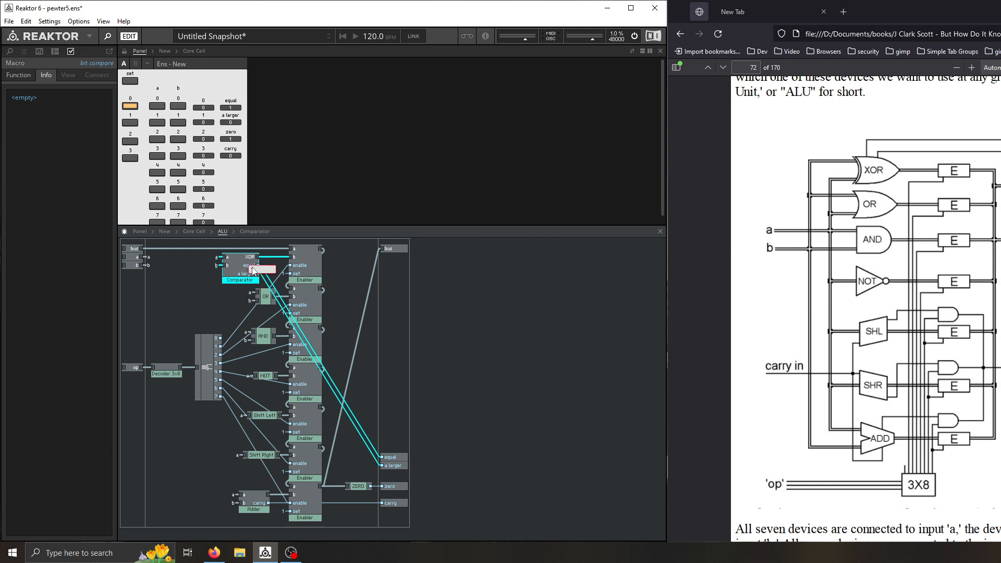
Step: Test XOR with bit 0 on in both a and b, and clear both bits
mouse_move(260, 276)
click(157, 106)
click(177, 107)
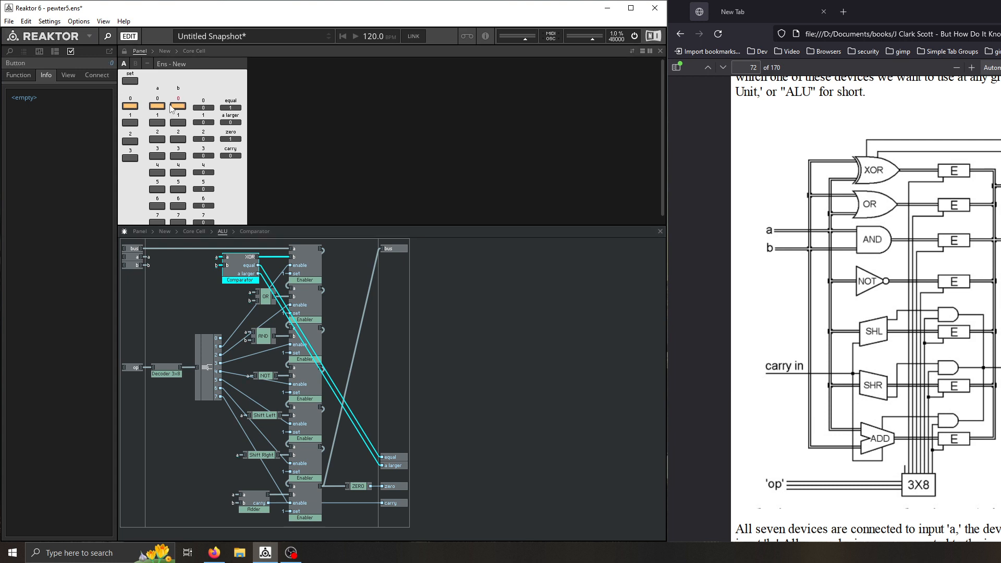
click(177, 106)
click(157, 106)
Step: Test XOR with bits 1 and 2 of a and bit 0 of b on, and clear them
click(157, 139)
click(159, 123)
click(177, 107)
drag(216, 96, 196, 147)
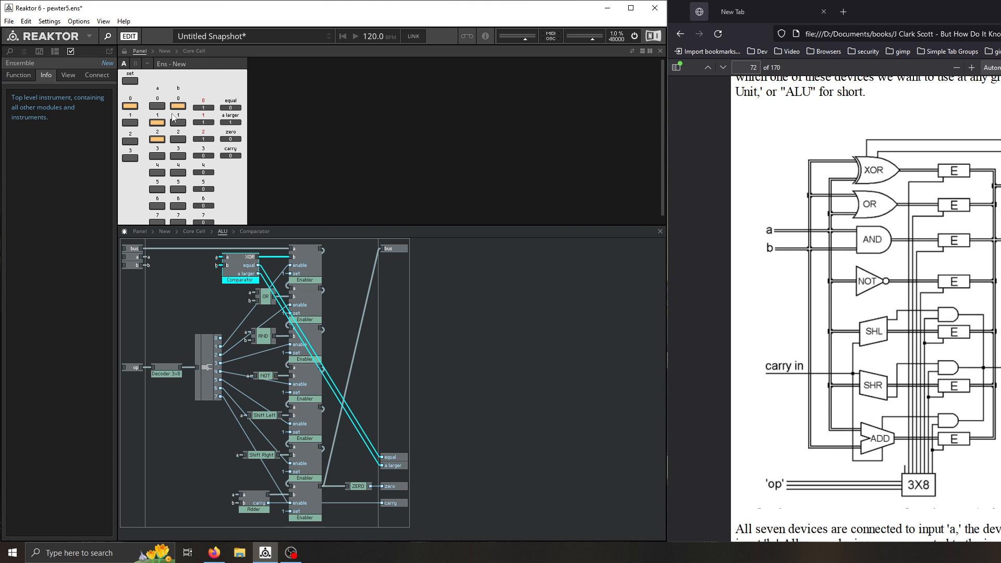
drag(215, 96, 186, 120)
click(177, 106)
click(158, 123)
click(157, 139)
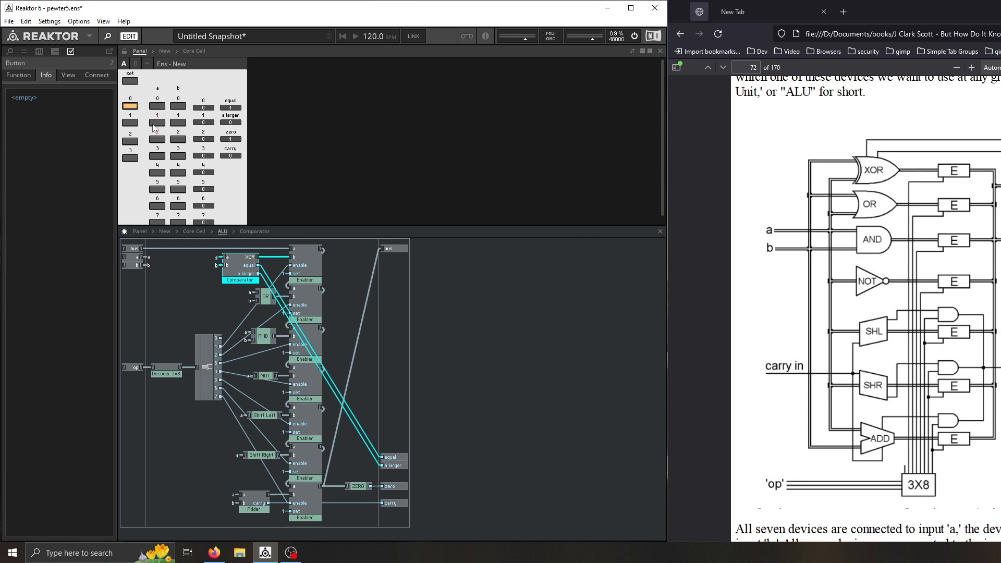
Step: Select the OR operation by turning op bit 0 off and op bit 1 on
click(130, 106)
click(267, 300)
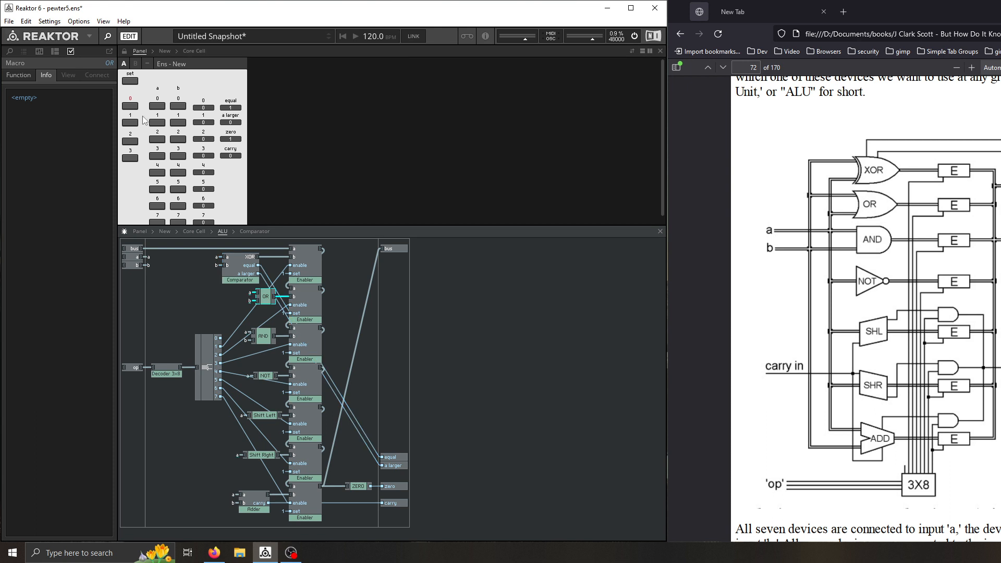
click(130, 124)
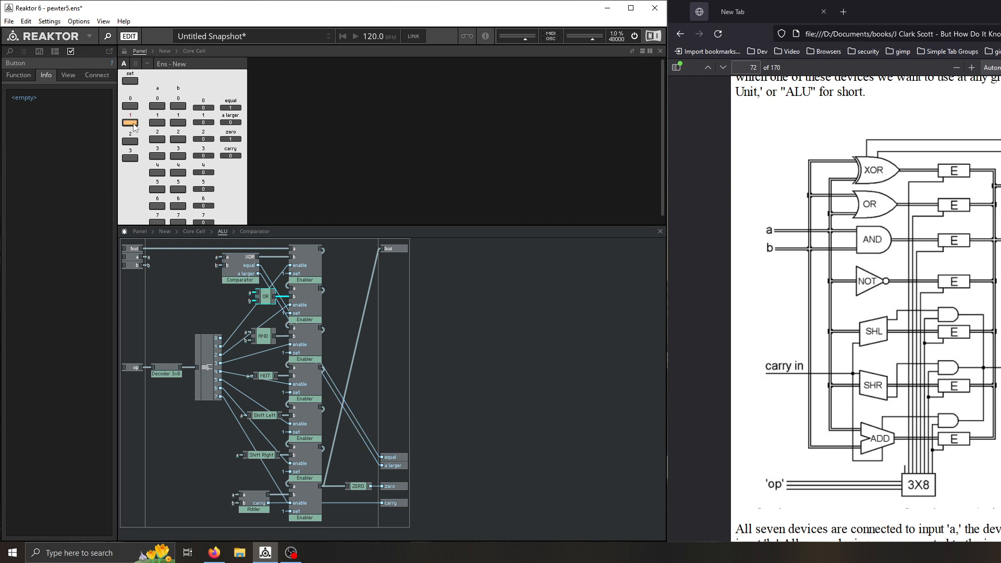
Step: Test OR with bits 0 to 3 of a and bit 1 of b on, and clear all but bit 1 of a
click(158, 106)
click(181, 123)
click(158, 123)
click(157, 139)
click(158, 155)
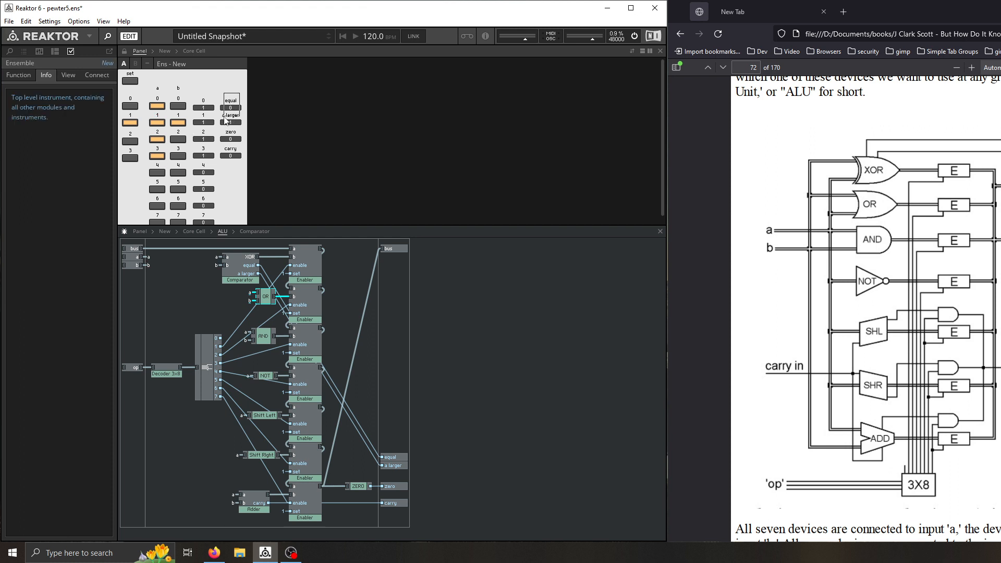
click(158, 139)
click(158, 155)
click(177, 106)
click(178, 122)
click(178, 105)
click(158, 106)
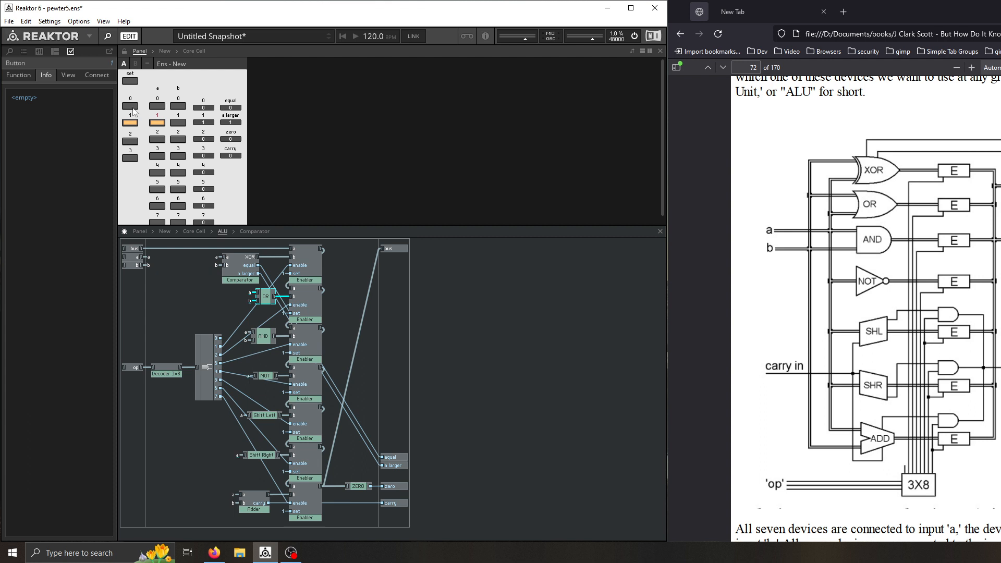
Step: Select the AND operation by adding op bit 0 to op bit 1, and clear bit 1 of a
click(129, 105)
click(157, 122)
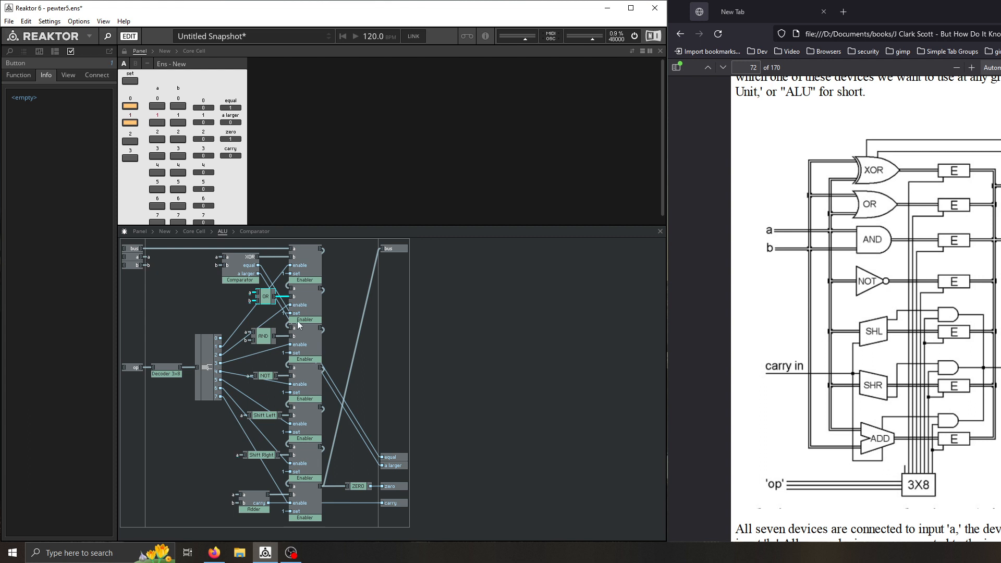
click(276, 336)
Step: Test AND with bits 0 to 3 of a and bits 0, 1 and 3 of b on
click(162, 107)
click(180, 107)
click(163, 140)
click(178, 123)
click(163, 123)
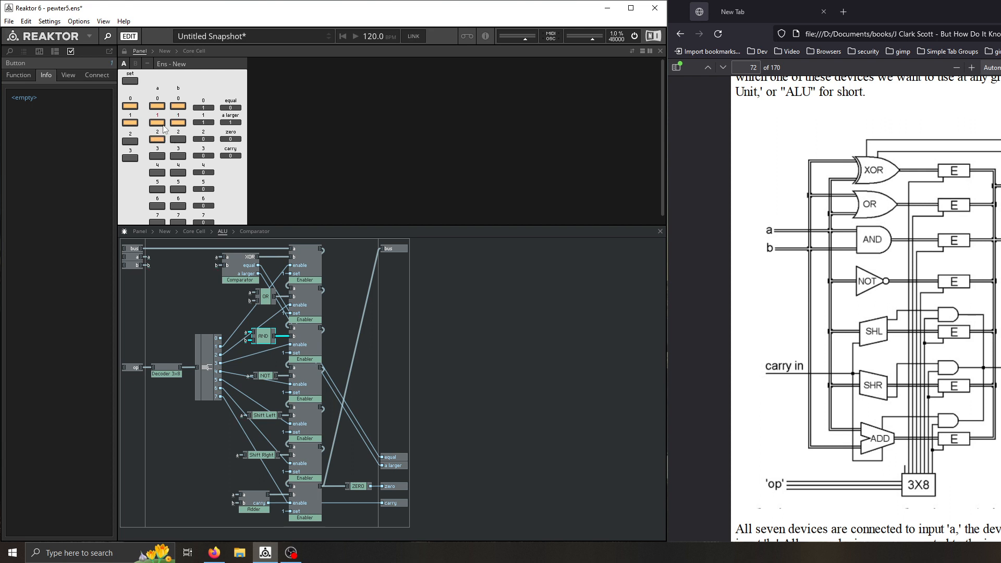
click(178, 156)
click(156, 157)
Step: Switch off op bits 0 and 1 and clear every bit of inputs a and b
click(130, 106)
click(130, 122)
click(177, 156)
click(157, 155)
click(157, 139)
click(177, 122)
click(159, 123)
click(157, 106)
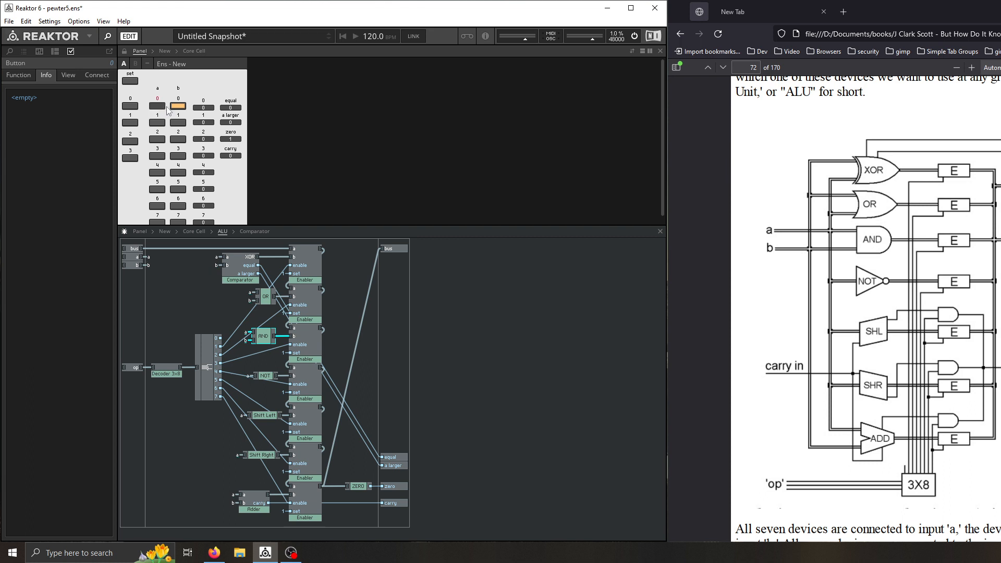
click(177, 105)
Step: Cycle op bits 0 and 1 on and off, and select the NOT operation with only op bit 2 on
click(131, 122)
click(130, 105)
click(130, 122)
click(130, 106)
click(131, 141)
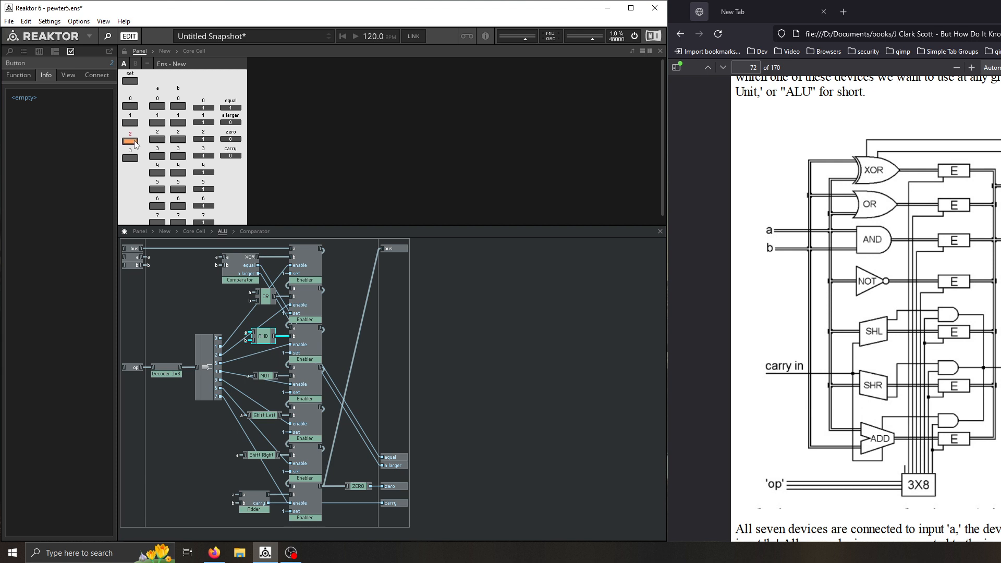
Step: Test NOT by toggling bits 0 to 2 of a and bits 1 and 2 of b
click(163, 108)
click(181, 124)
click(156, 124)
click(178, 139)
click(157, 139)
click(178, 140)
click(160, 141)
click(160, 141)
click(160, 141)
click(159, 141)
Step: Clear all bits of a and bits 1 and 2 of b, and turn on bit 0 of b
click(180, 141)
click(178, 123)
click(181, 140)
click(156, 124)
click(158, 140)
click(157, 108)
click(182, 109)
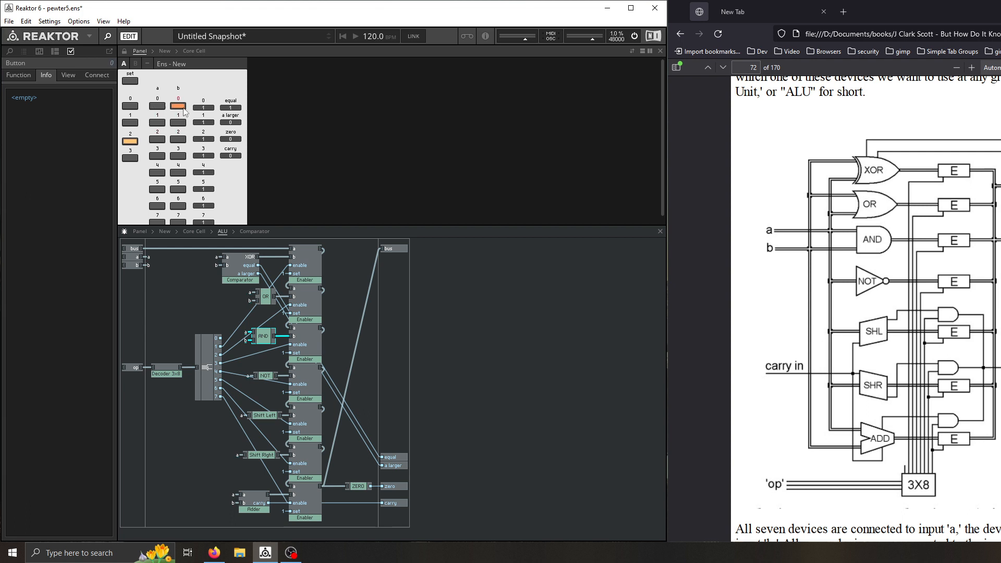
click(156, 89)
Step: Switch to SpeedCrunch and look up the Logical NOT function by searching its function list for "not"
key(super)
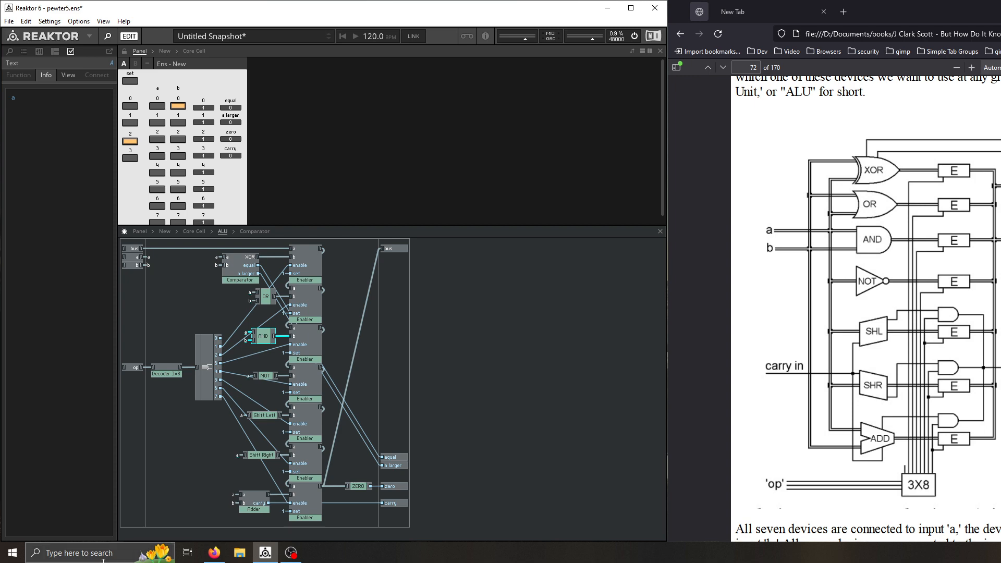
text(speed)
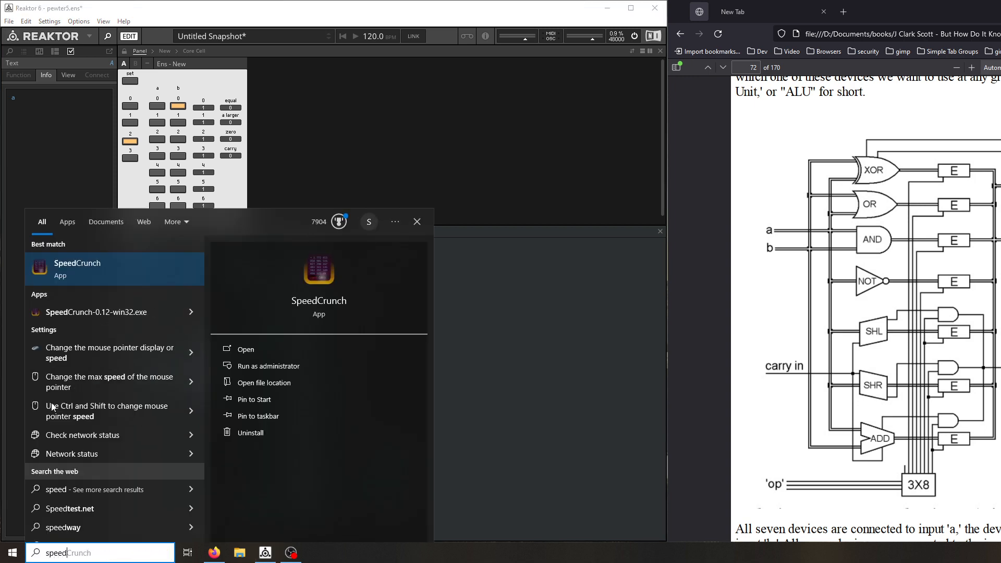
key(Return)
text(not)
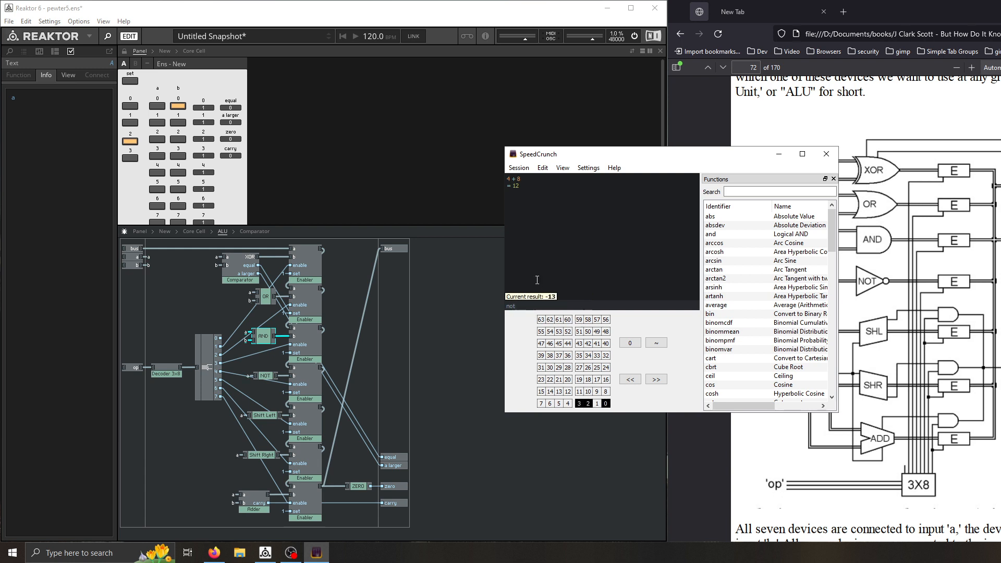
click(749, 191)
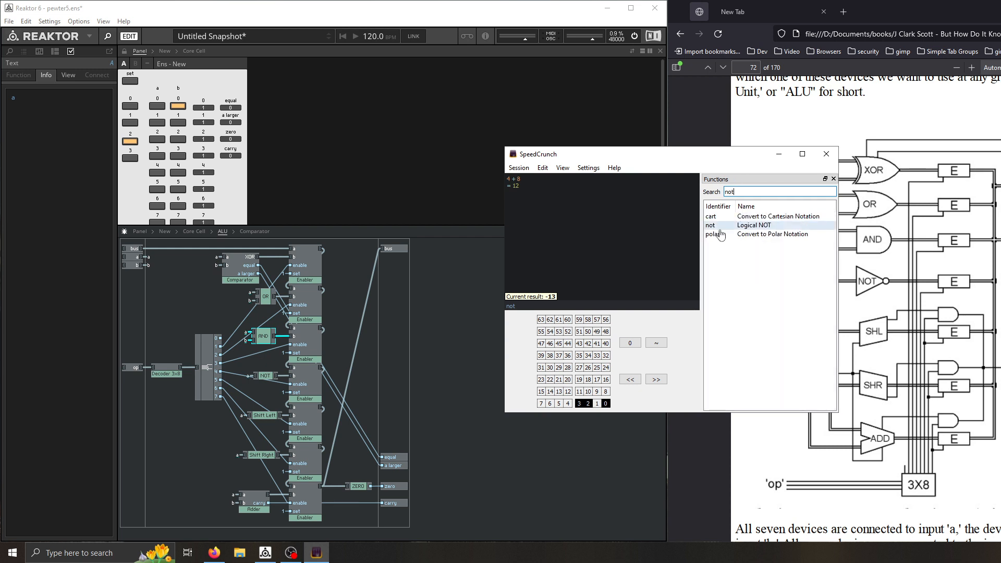
double_click(759, 226)
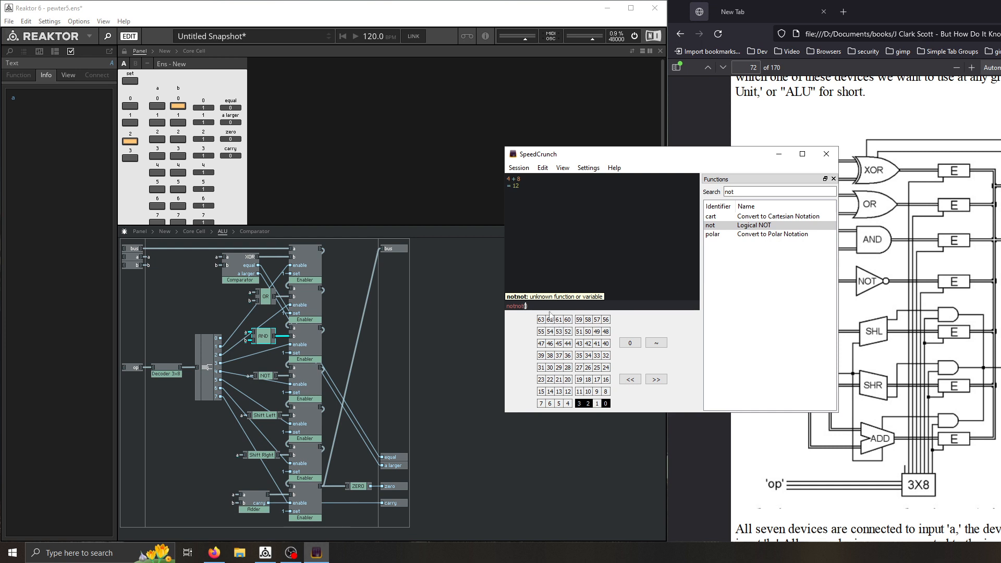
Step: Replace the expression with the not function and evaluate it for the arguments 1 and 0
key(ctrl+a)
text(not)
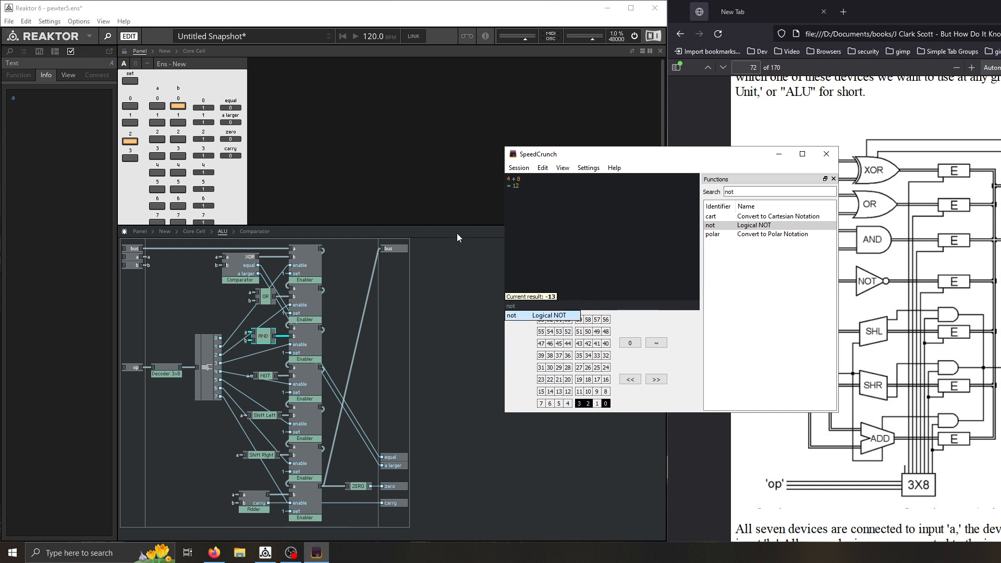
text((1;2)
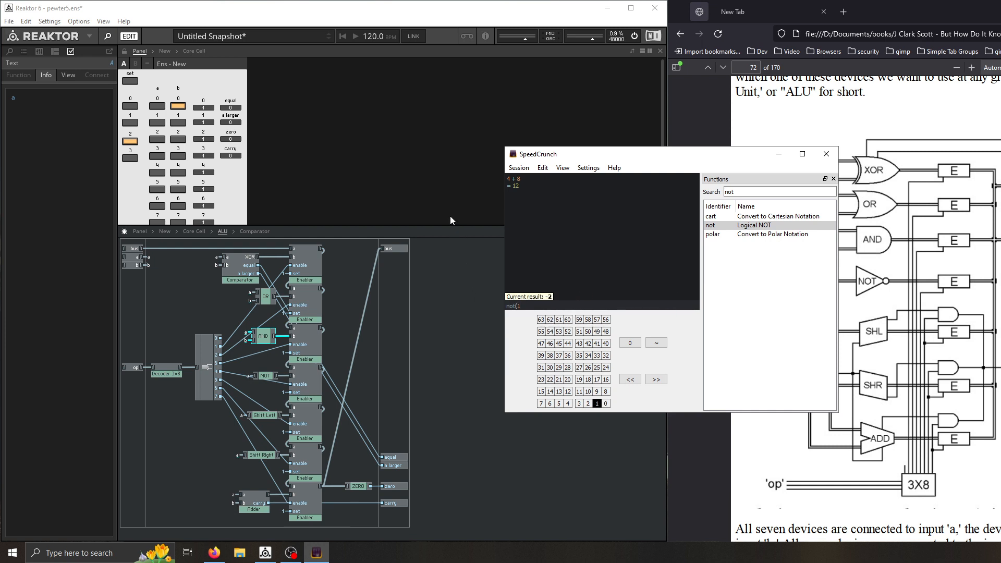
key(BackSpace)
text(0))
key(BackSpace)
key(BackSpace)
key(BackSpace)
key(BackSpace)
Step: Evaluate not for 2 and the binary value 0b10, and toggle bit 1 in the calculator's bit field
text(2))
key(BackSpace)
text(0b01)
key(BackSpace)
key(BackSpace)
text(19)
key(BackSpace)
text(0)
drag(527, 307, 523, 307)
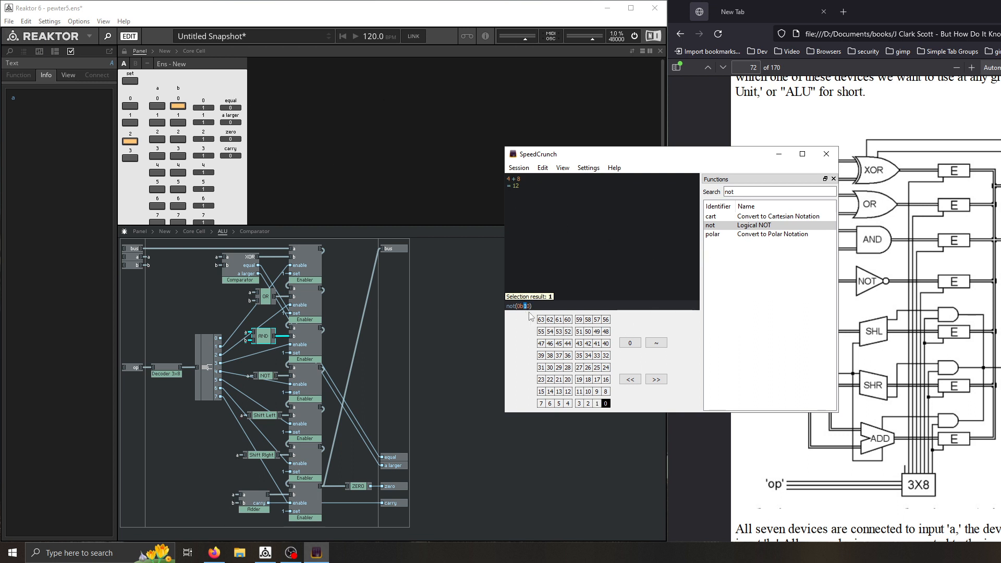
click(596, 403)
click(597, 404)
click(597, 403)
click(596, 403)
Step: Back in Reaktor, clear bit 0 of b, test NOT by toggling bits 0 and 2 of a, and close SpeedCrunch
click(174, 107)
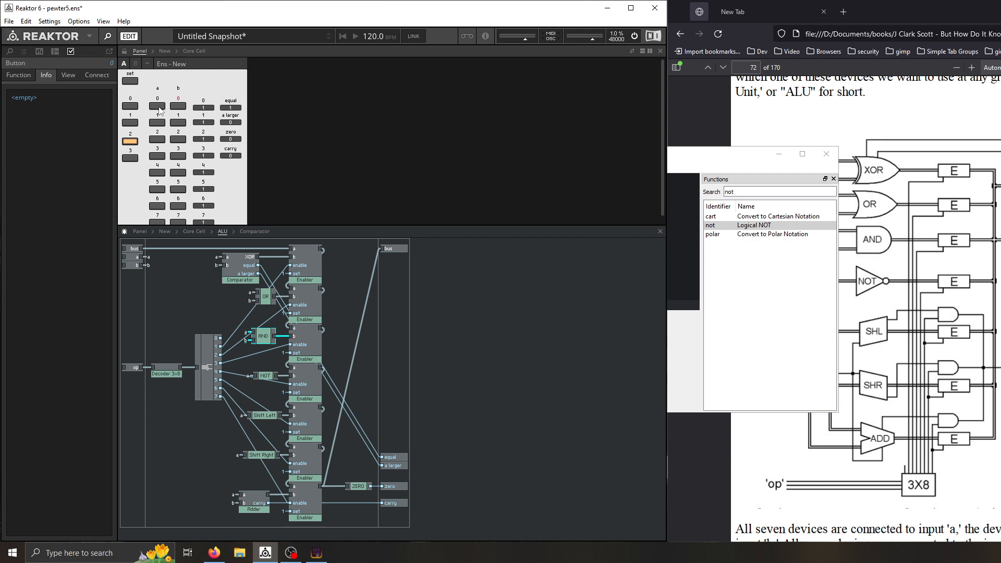
click(158, 107)
click(157, 139)
drag(264, 375, 262, 372)
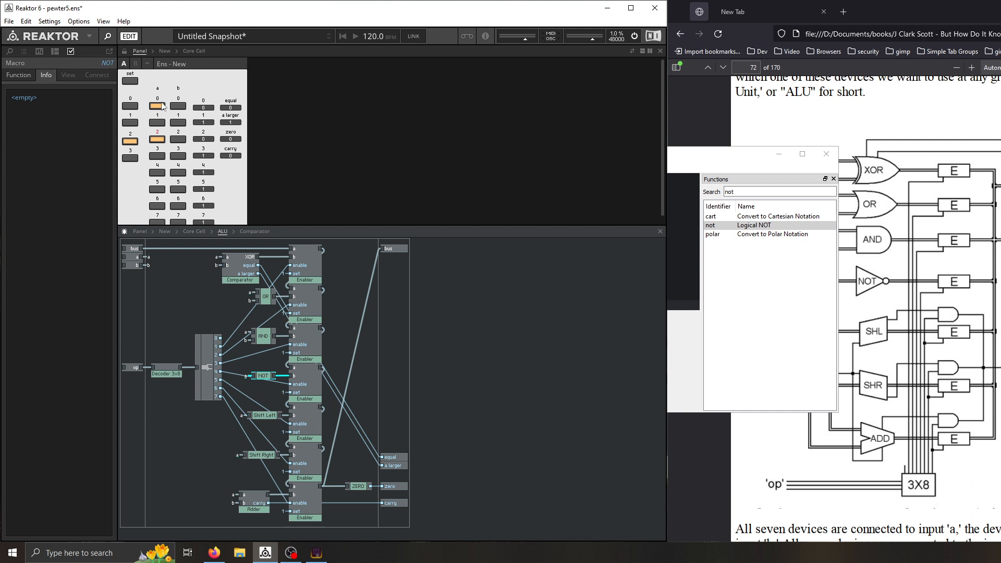
click(157, 138)
click(157, 106)
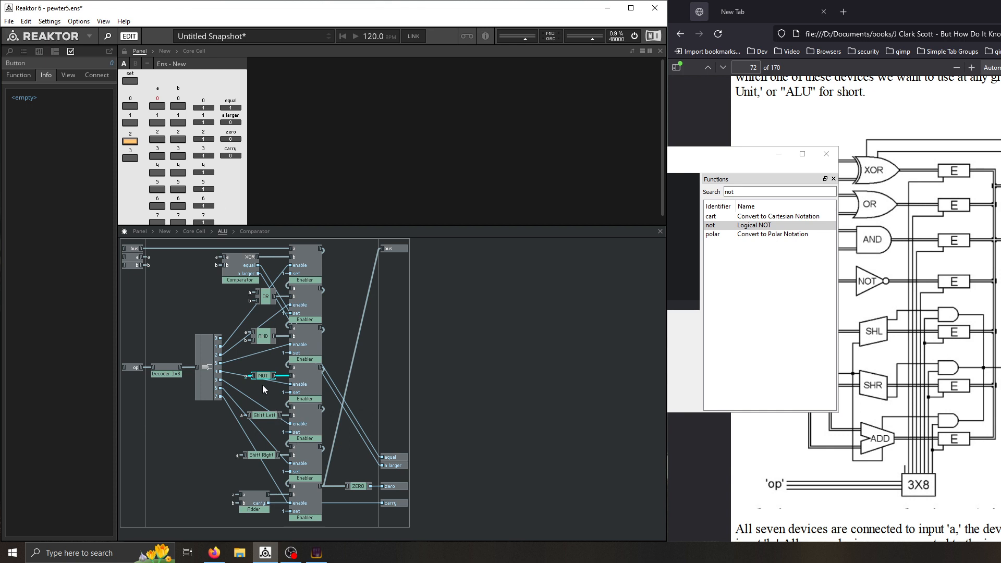
click(826, 154)
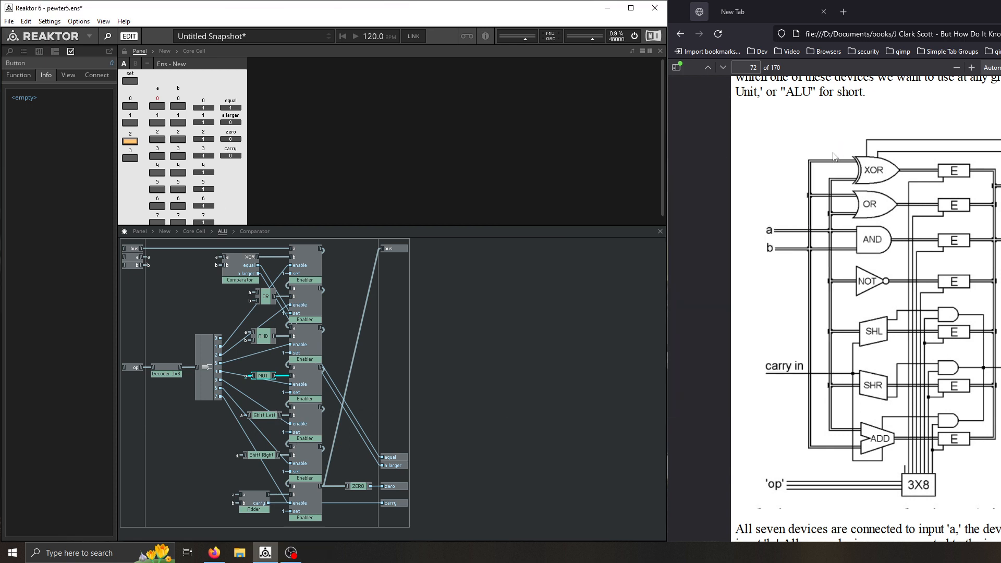
Step: Choose the Shift Left operation with op bits 0 and 2 on, and select its Enabler in the ALU structure
click(130, 124)
click(130, 123)
click(130, 106)
click(301, 413)
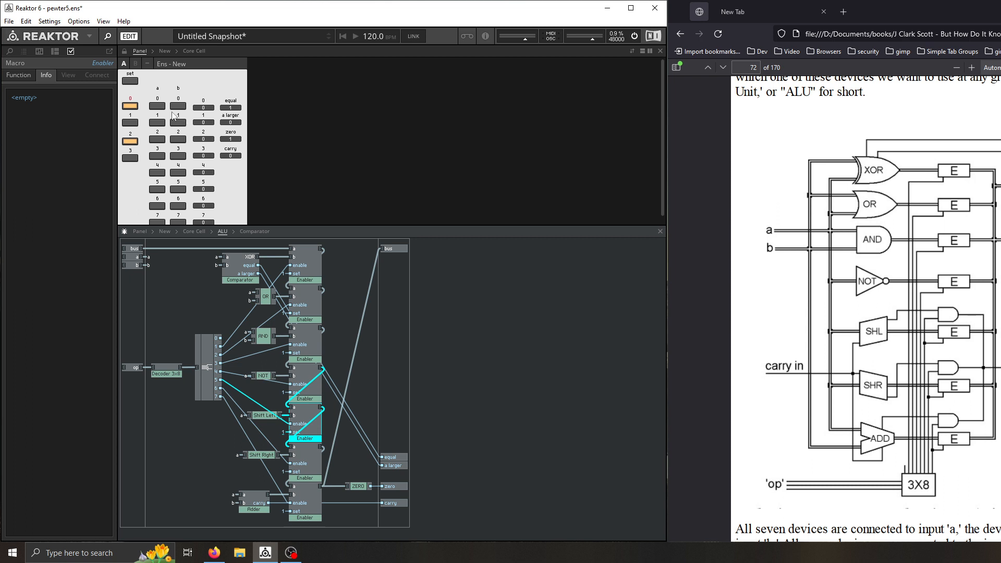
Step: Test Shift Left with bits 0 and 2 of a on, and again with only bits 1 and 3 on
click(157, 106)
click(160, 140)
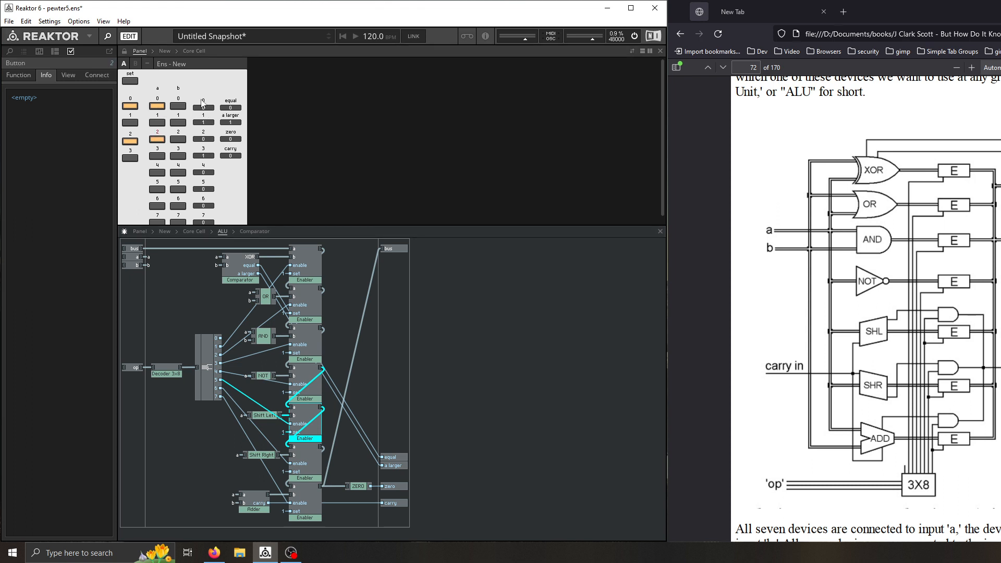
click(204, 153)
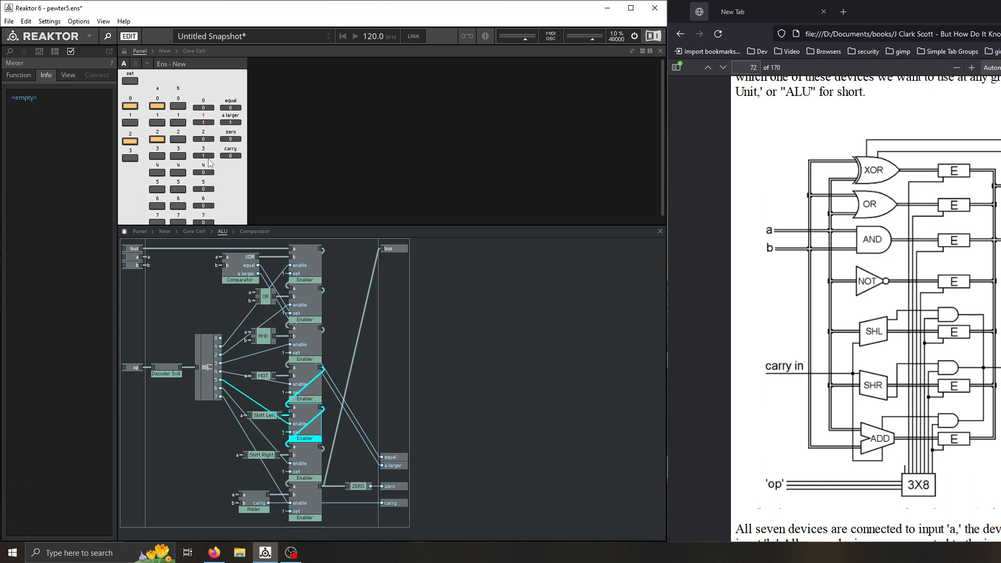
click(157, 106)
click(157, 139)
click(157, 122)
click(158, 156)
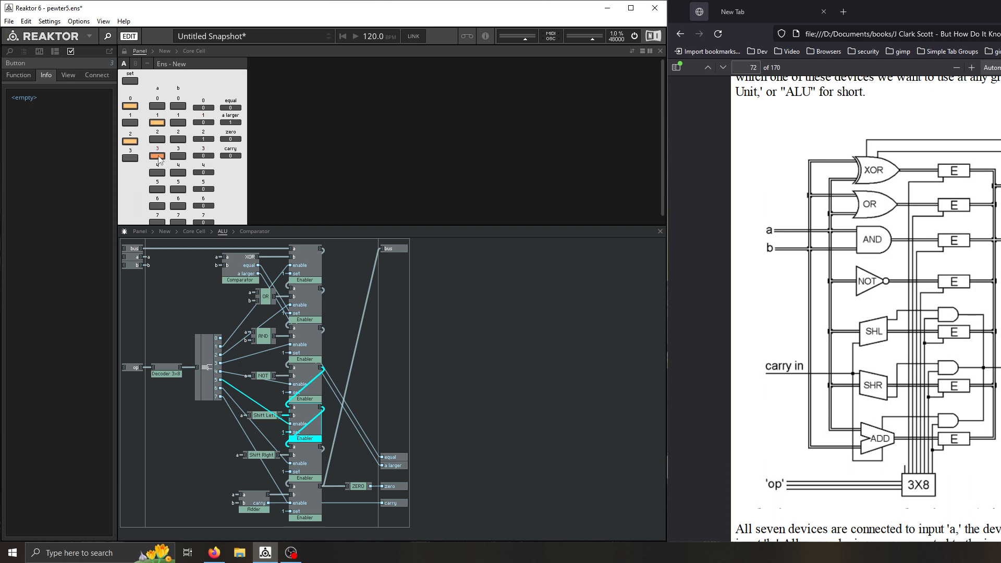
Step: Choose the Shift Right operation by switching op bit 0 off and op bit 1 on, keeping bit 2 on
click(130, 106)
click(130, 122)
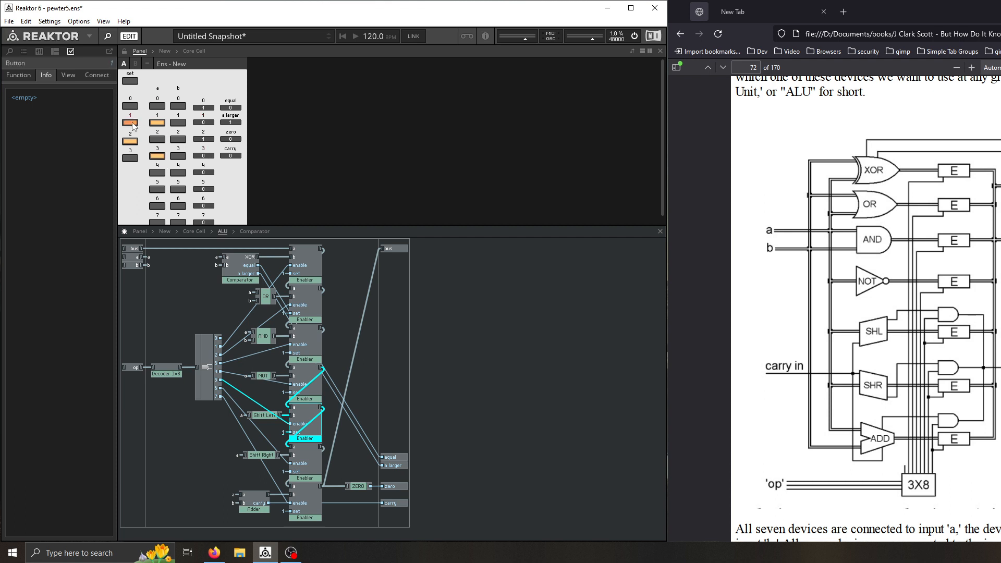
click(241, 410)
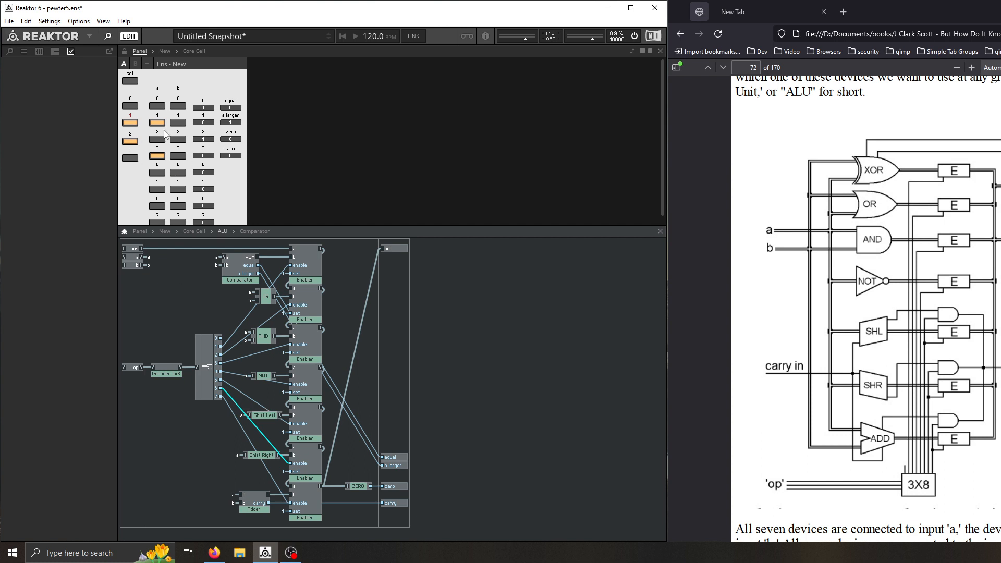
Step: Switch off op bits 1 and 2, and set the inputs to bits 0 and 1 of a and bit 0 of b
click(131, 141)
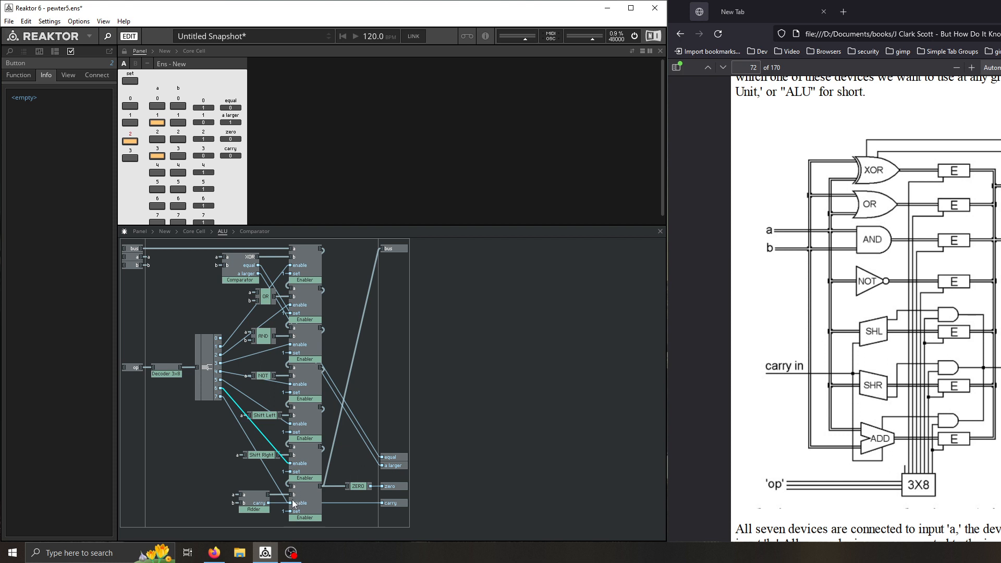
click(131, 142)
click(156, 124)
click(158, 156)
click(158, 106)
click(161, 124)
click(178, 105)
Step: Run the ADD operation on the inputs by turning on op bits 0, 1 and 2
click(132, 135)
click(131, 140)
click(131, 122)
click(131, 106)
Step: Clear bit 0 of b and bits 0 and 1 of a, and switch off op bits 0 to 2
click(178, 106)
click(157, 106)
click(157, 122)
click(130, 141)
click(130, 122)
click(130, 106)
Step: Open the ALU's Comparator macro and examine its chain of bit compare blocks, including the first block's inner structure
double_click(240, 270)
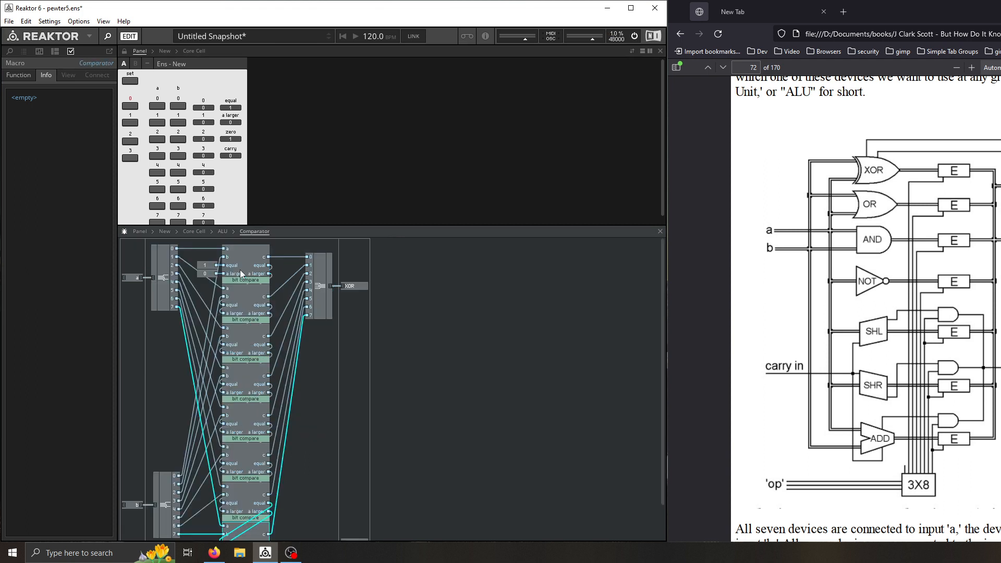
scroll(313, 436, down, 2)
scroll(314, 437, up, 2)
double_click(249, 261)
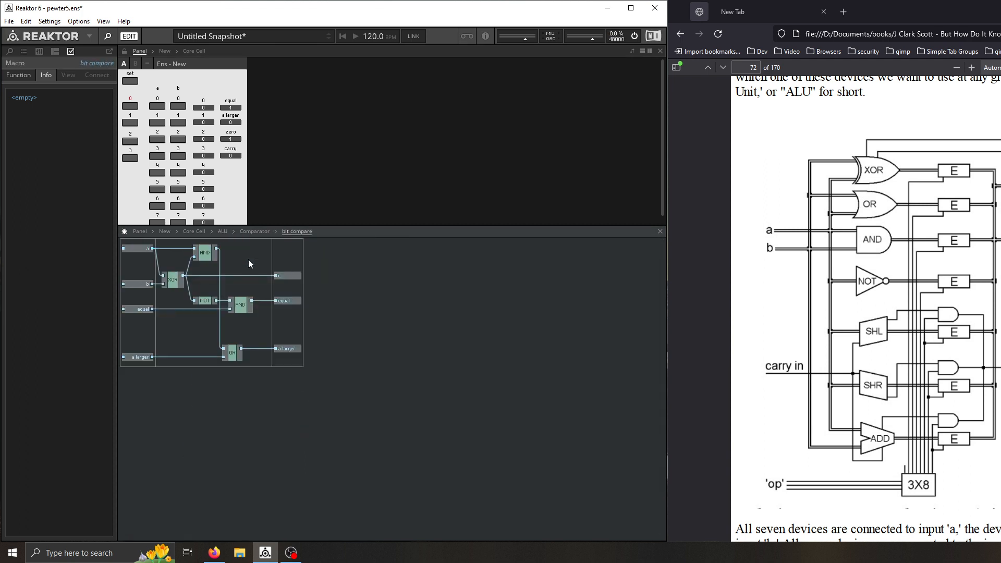
click(268, 232)
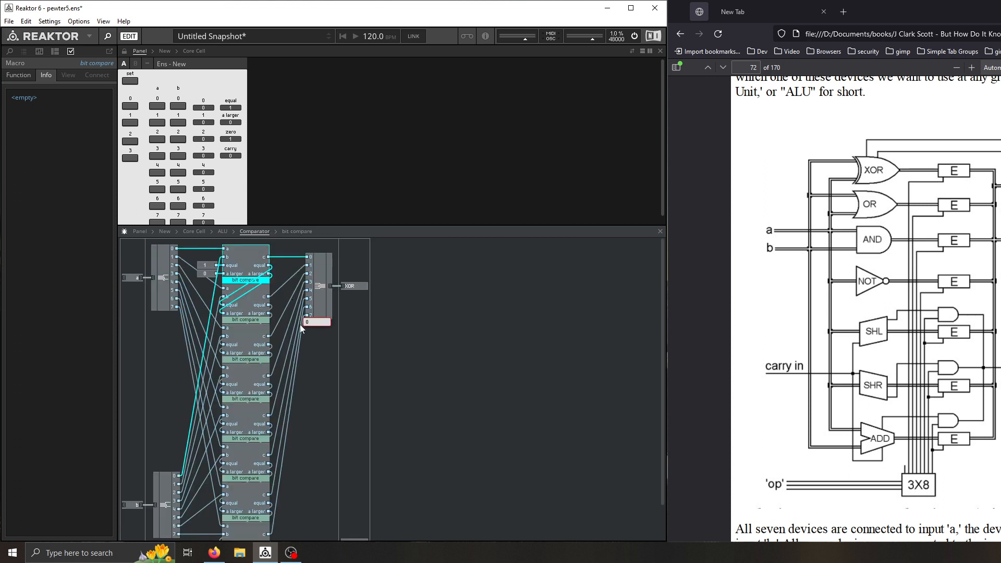
scroll(326, 458, down, 3)
click(255, 515)
scroll(283, 499, up, 3)
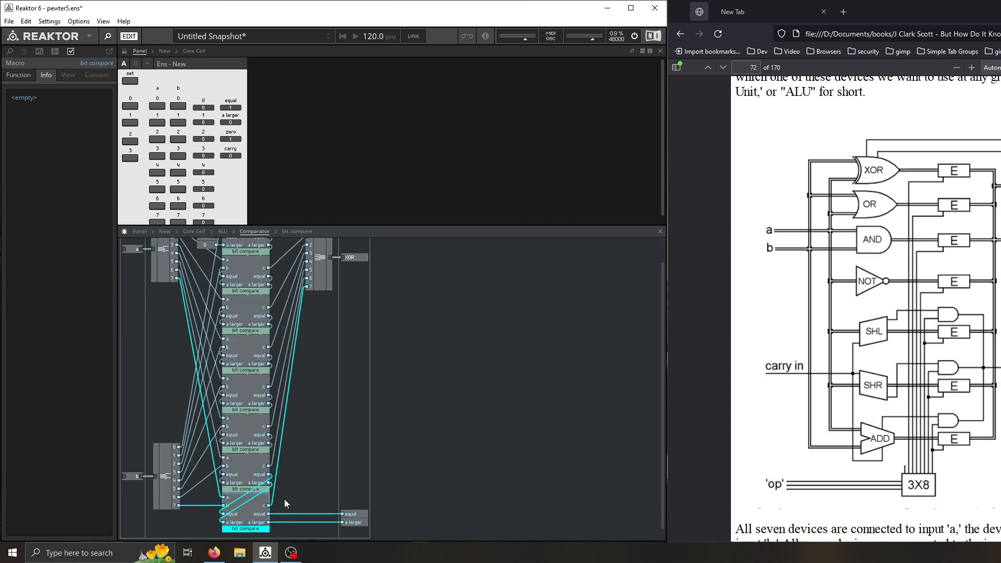
double_click(243, 259)
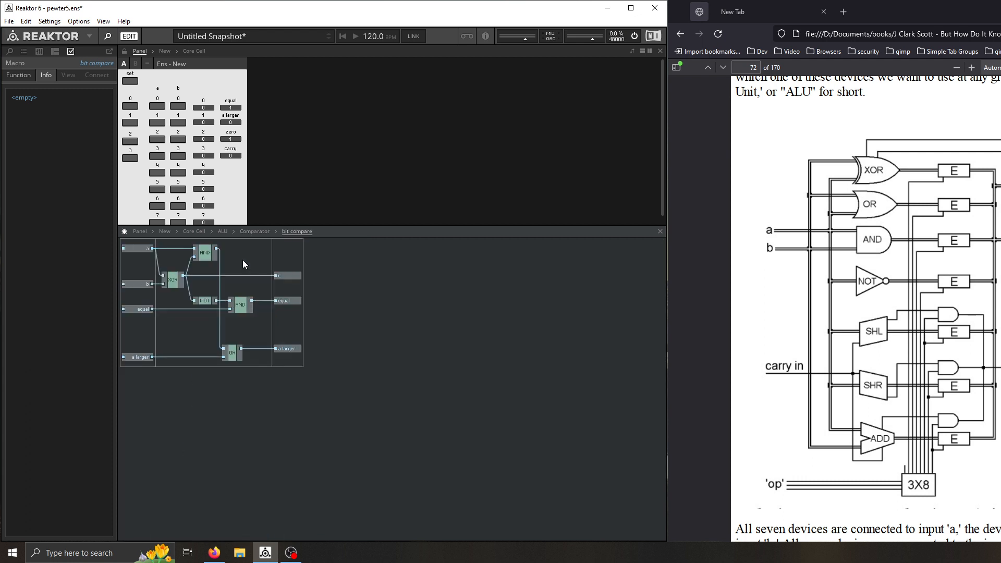
click(255, 231)
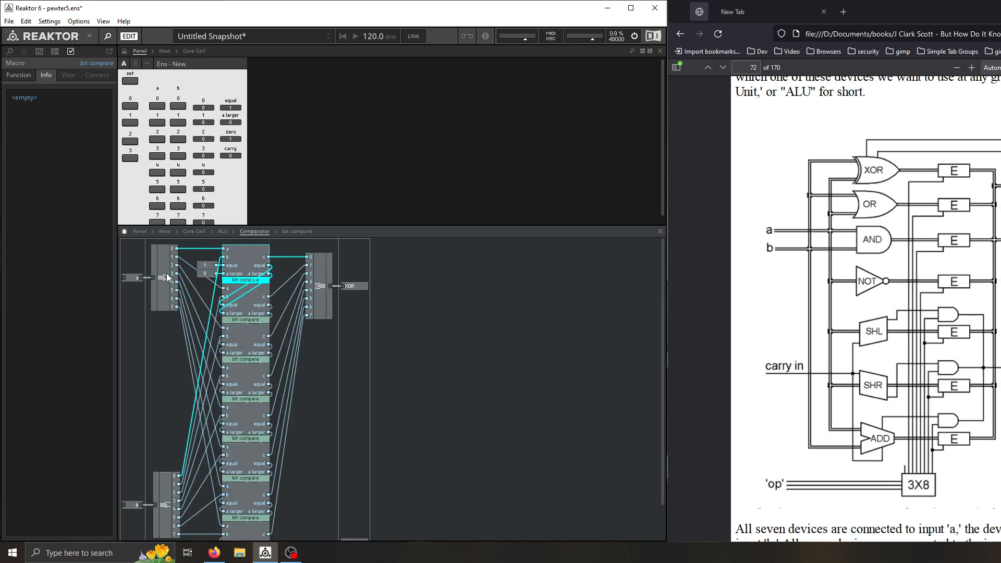
Step: Inspect the splitter for a, trace the XOR output to c inside the first bit compare block, and return to the Comparator
click(167, 277)
double_click(246, 252)
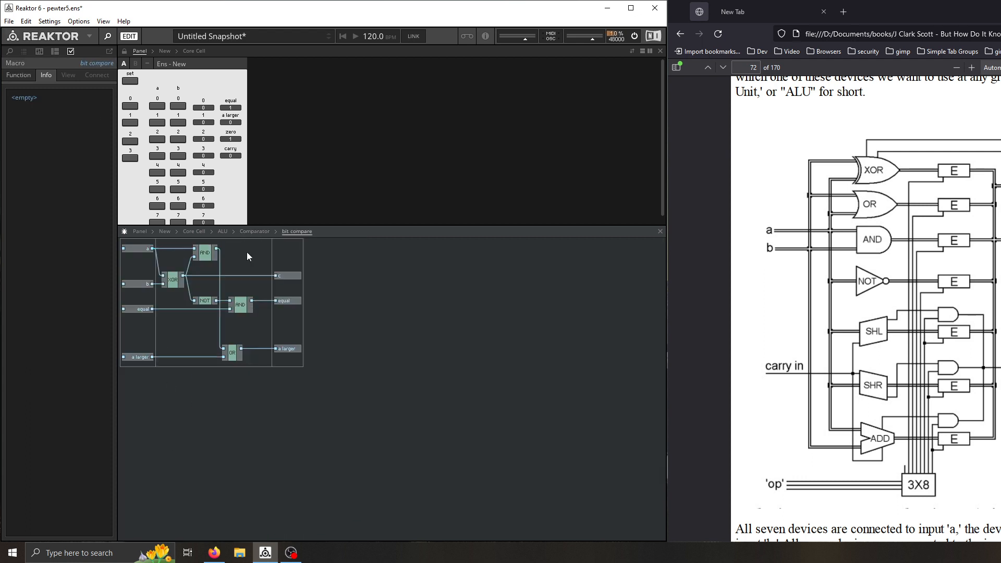
click(204, 251)
right_click(176, 279)
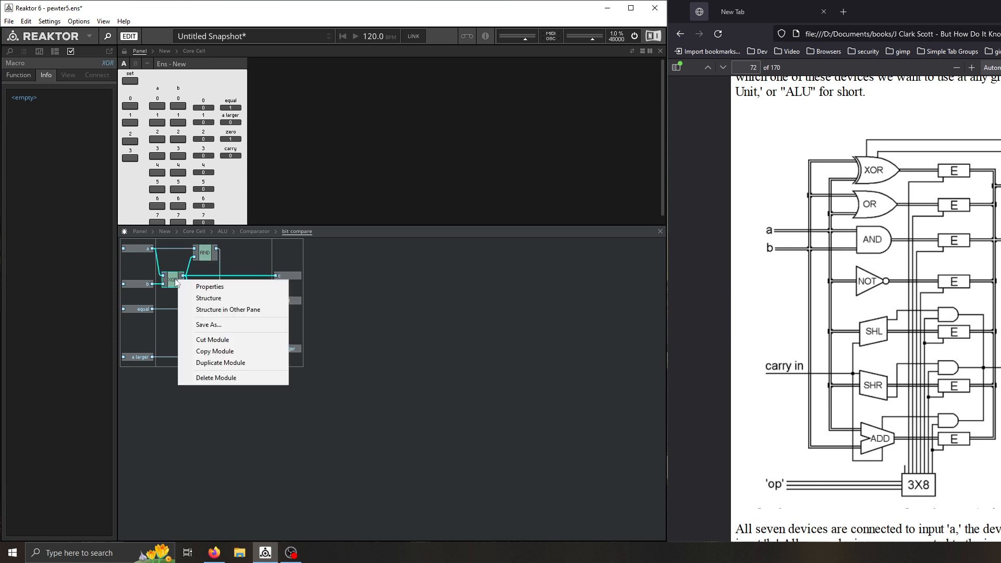
click(262, 276)
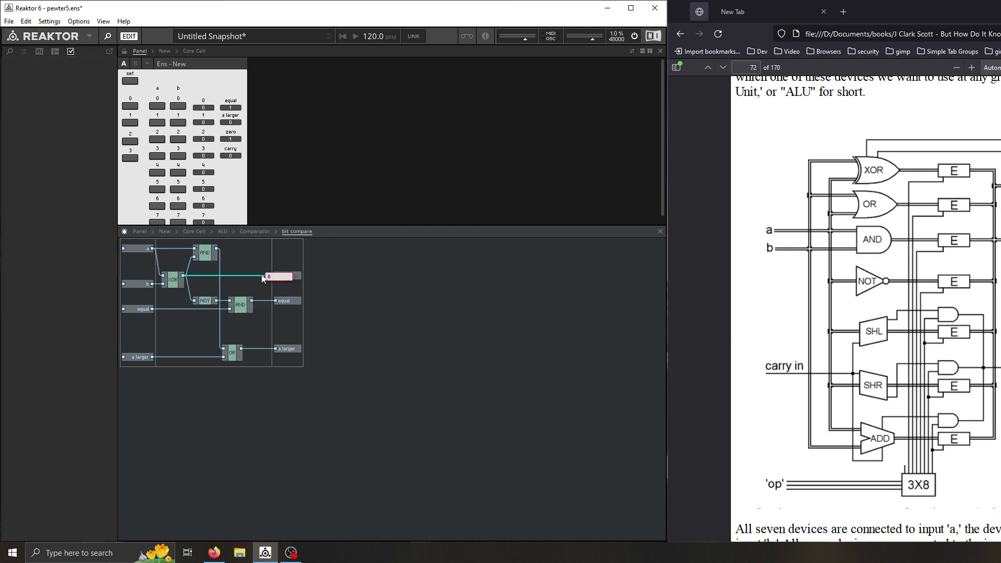
click(268, 231)
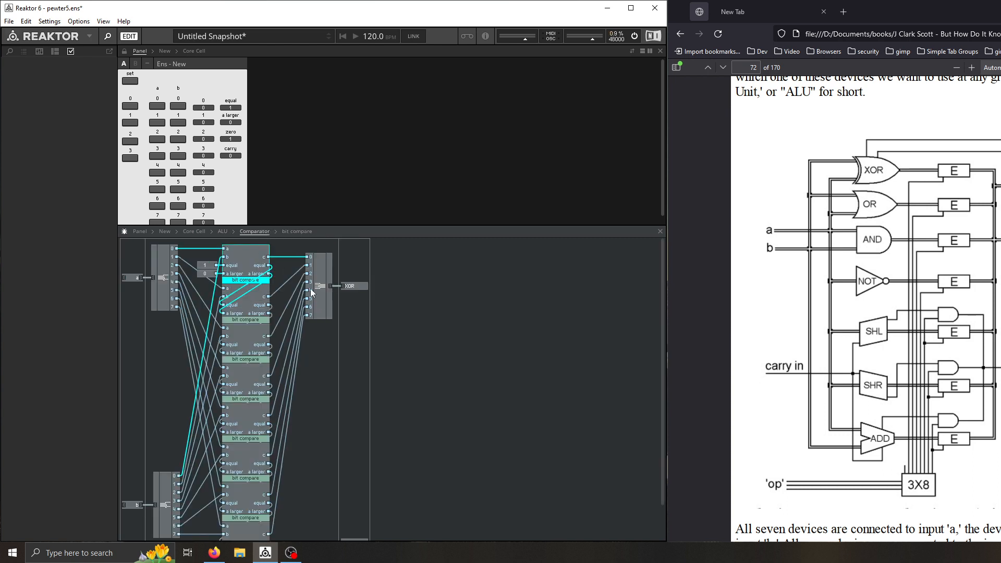
Step: Reopen the first bit compare block and examine how its XOR, NOT, AND and OR gates drive the equal and a larger outputs
double_click(251, 258)
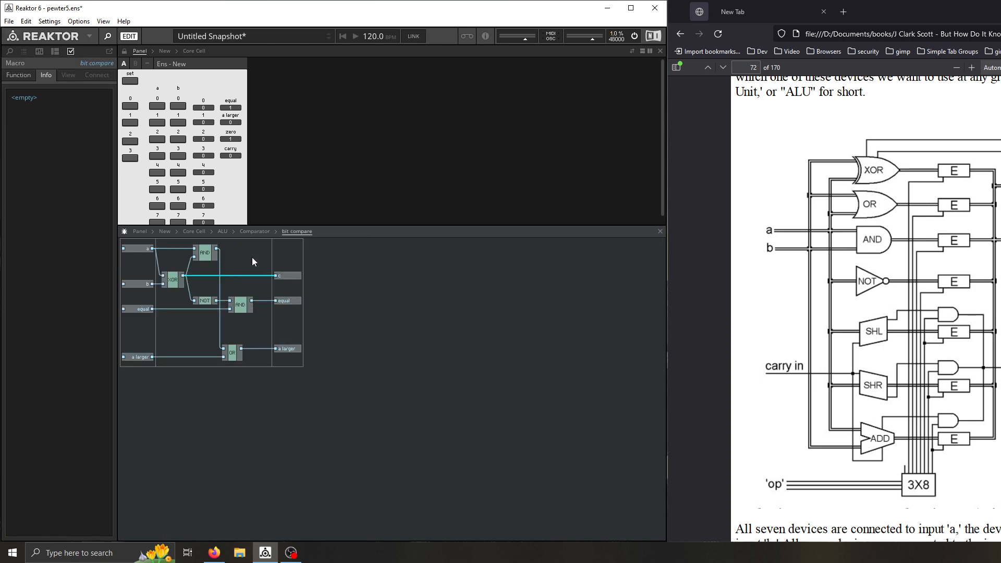
click(181, 282)
mouse_move(193, 263)
click(241, 306)
click(203, 310)
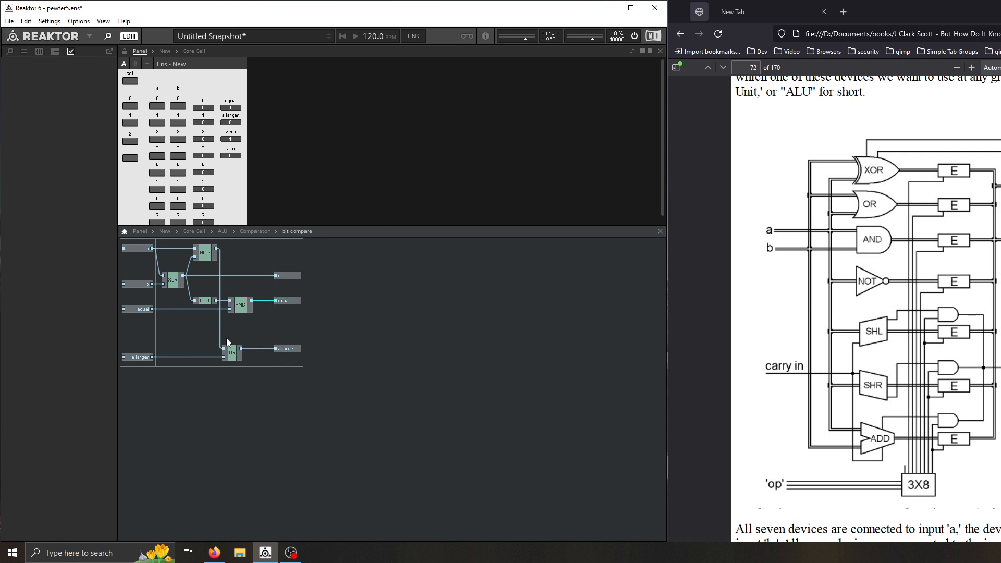
click(233, 359)
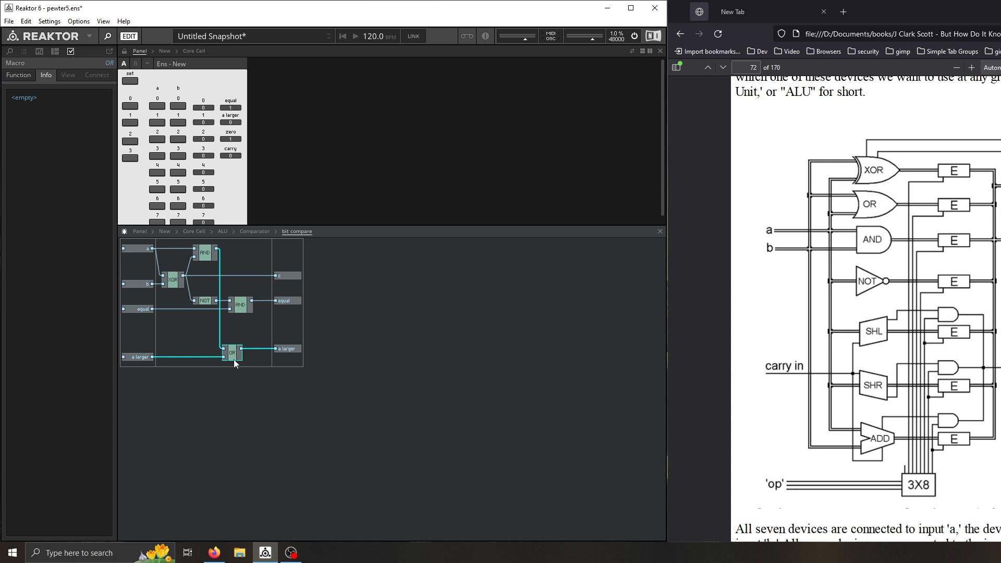
click(169, 281)
click(205, 252)
click(221, 331)
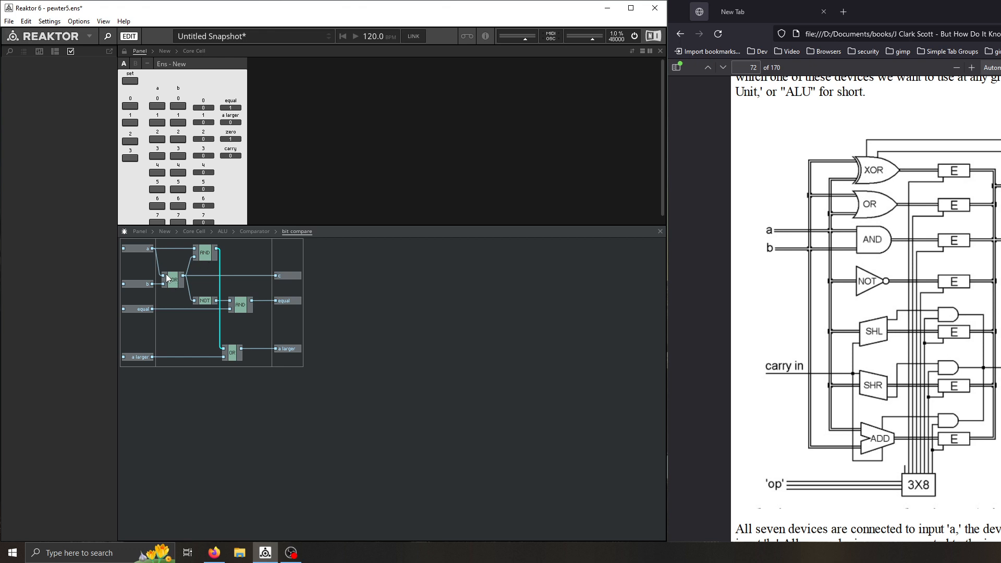
click(234, 351)
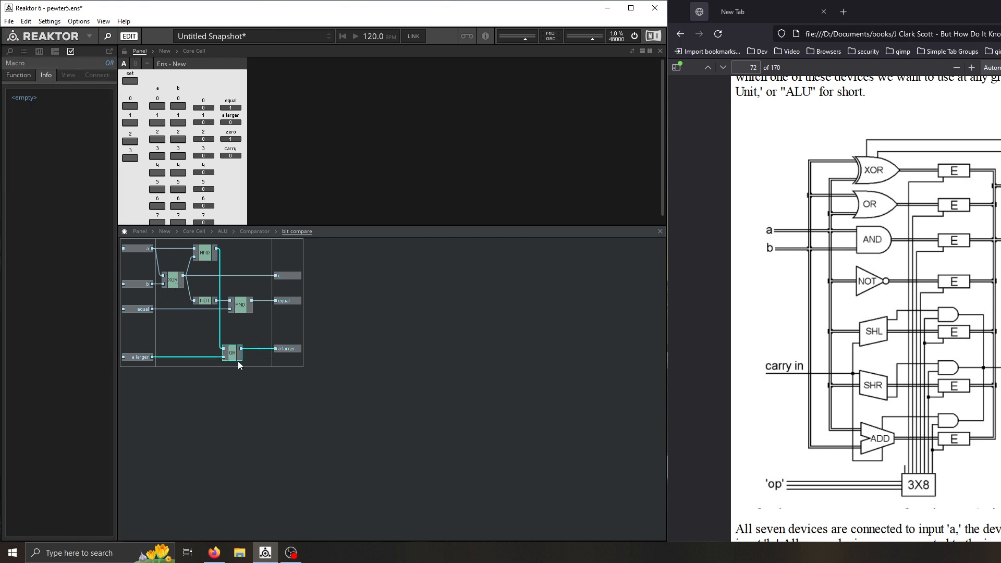
click(236, 274)
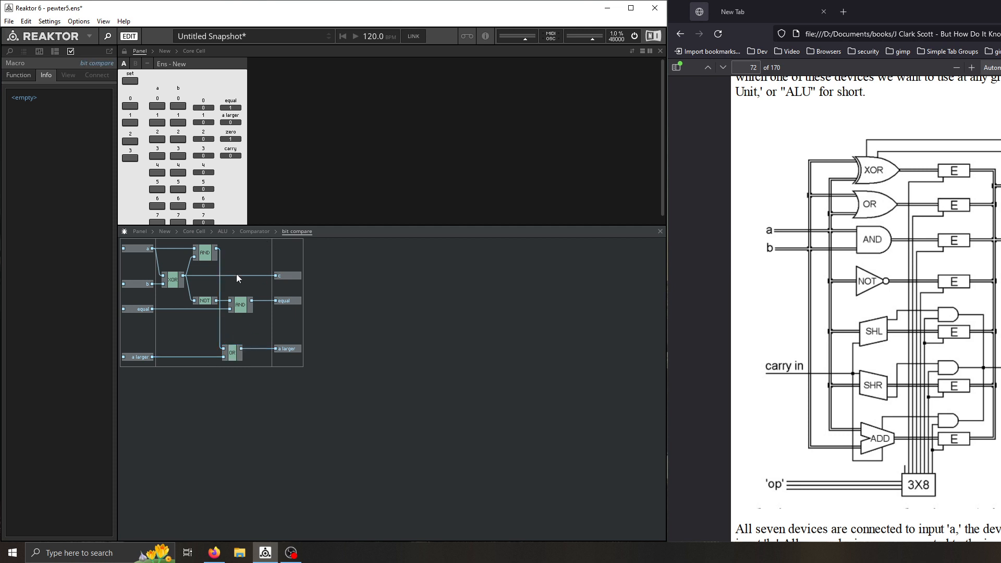
Step: Return to the Comparator and examine how the last bit compare block feeds the equal and a larger outputs
click(262, 230)
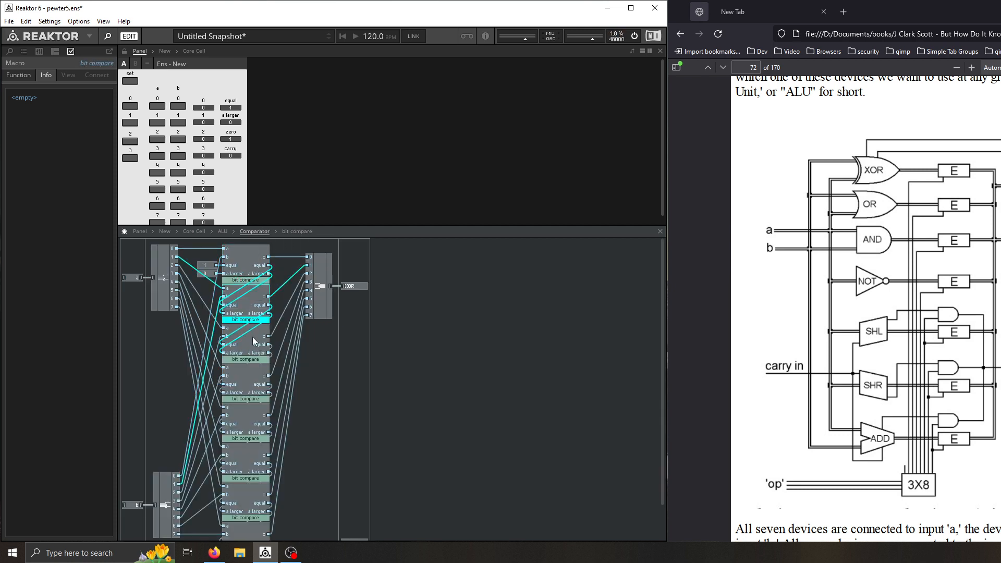
scroll(247, 462, down, 2)
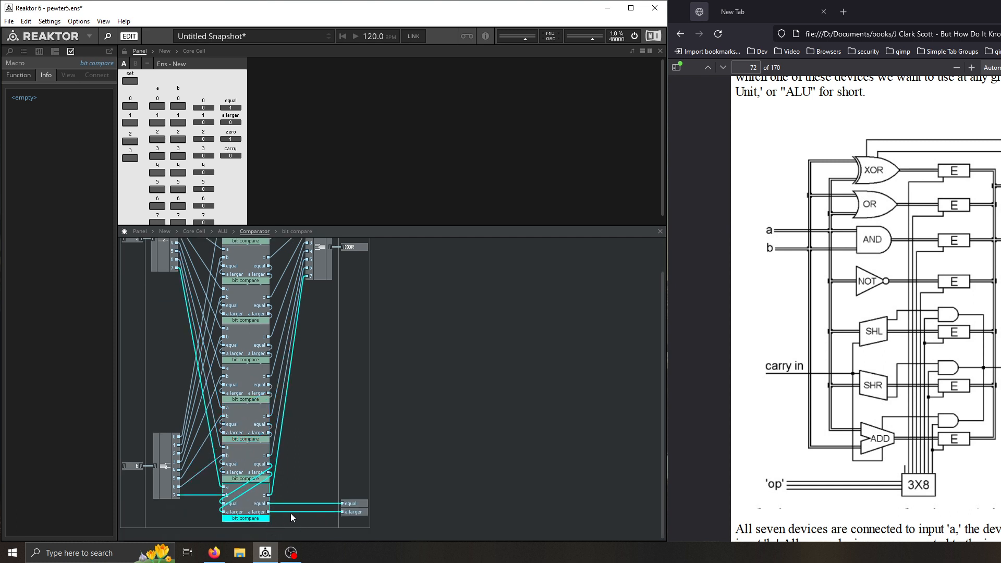
click(359, 512)
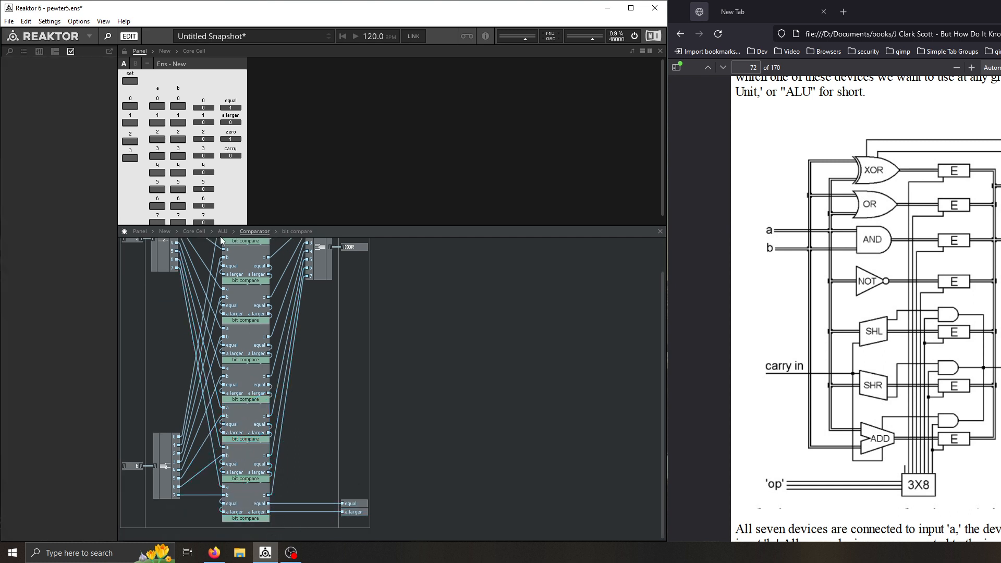
Step: Go back up to the ALU and examine the inner gates of its OR and AND macros
click(221, 231)
double_click(266, 296)
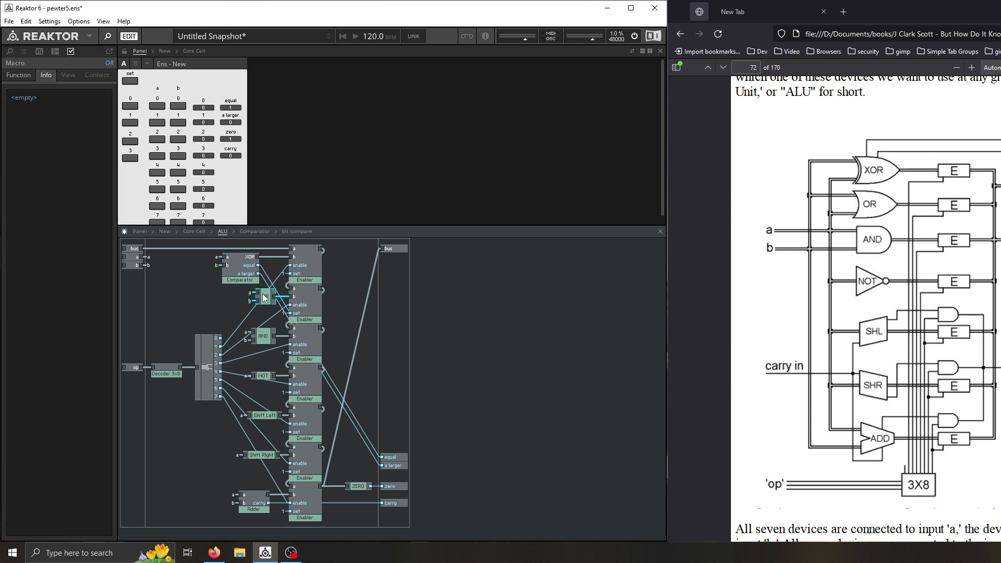
click(223, 231)
click(261, 338)
double_click(262, 337)
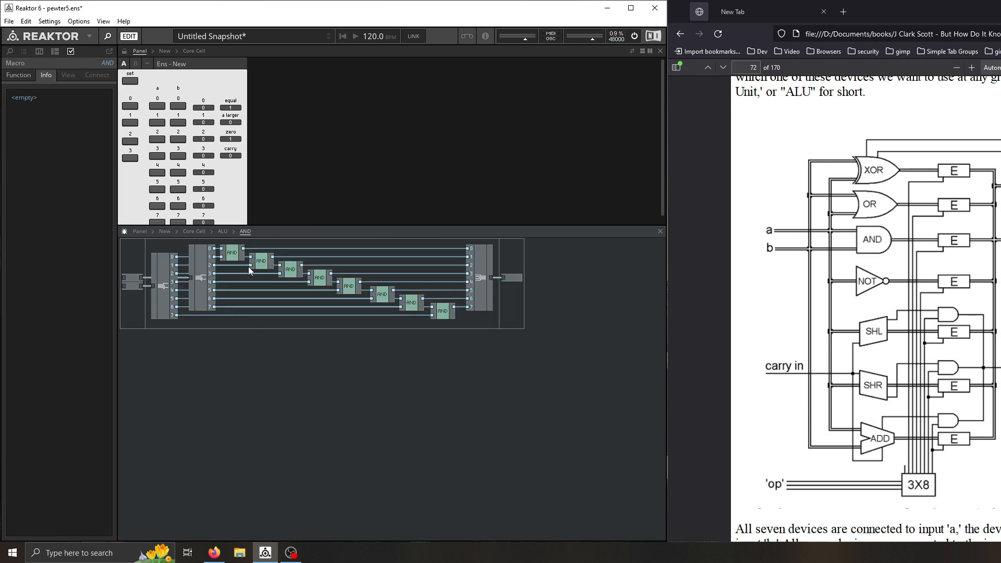
Step: Return to the ALU and open its NOT macro to examine the inverter on each bit
click(222, 231)
double_click(263, 372)
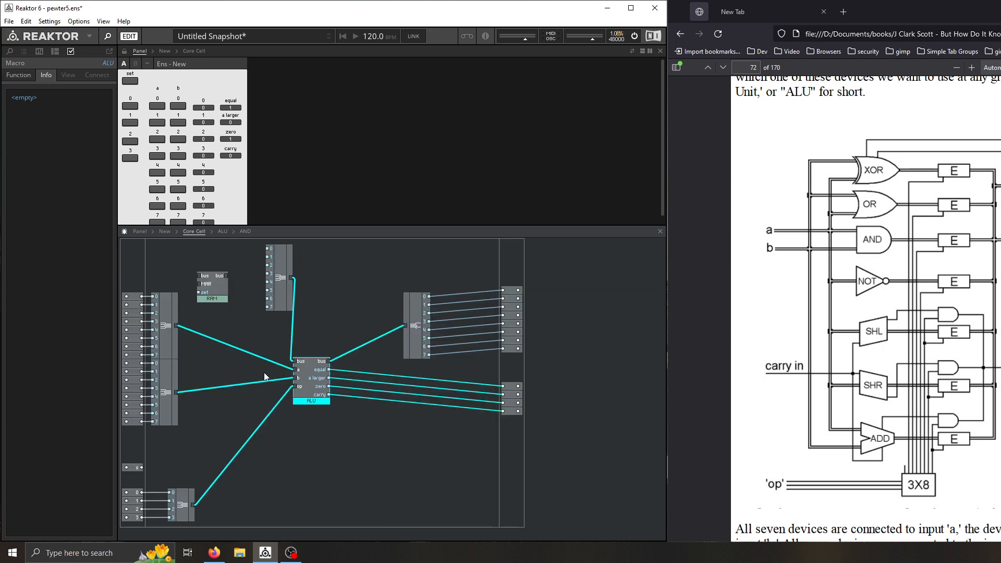
click(222, 231)
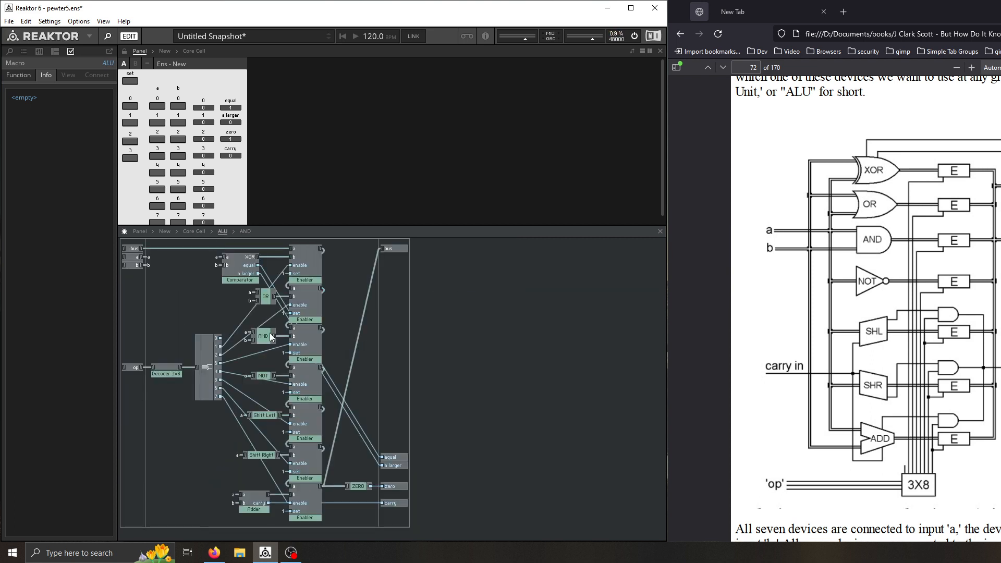
double_click(264, 376)
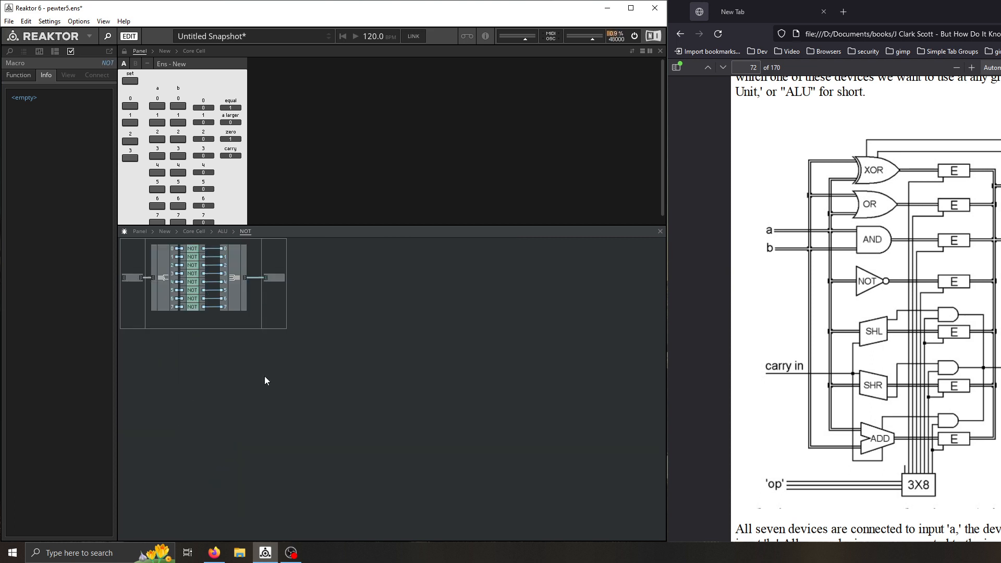
Step: Open the ALU's Shift Left and Shift Right macros and examine how each rewires the bits between input and output
click(227, 231)
double_click(261, 416)
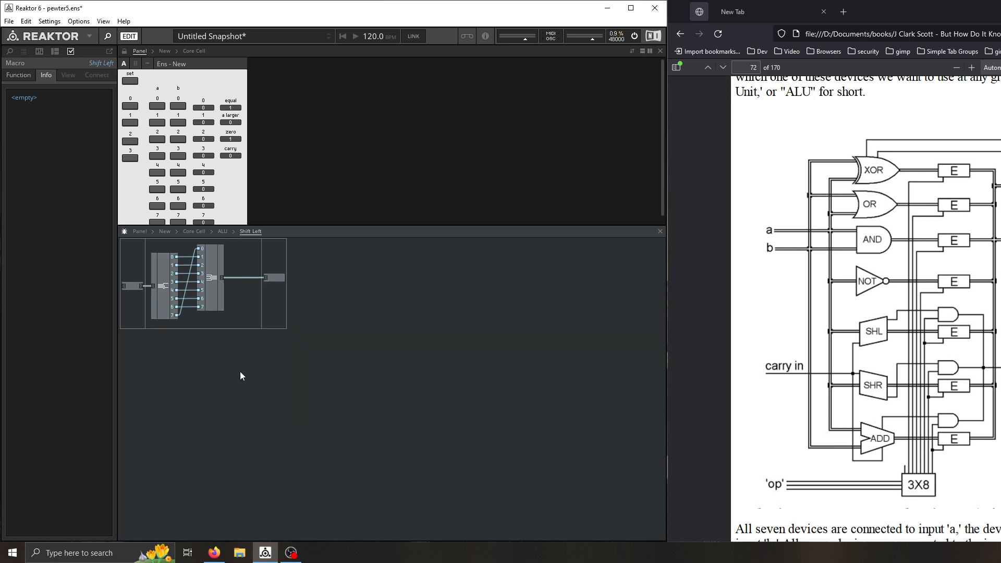
click(183, 260)
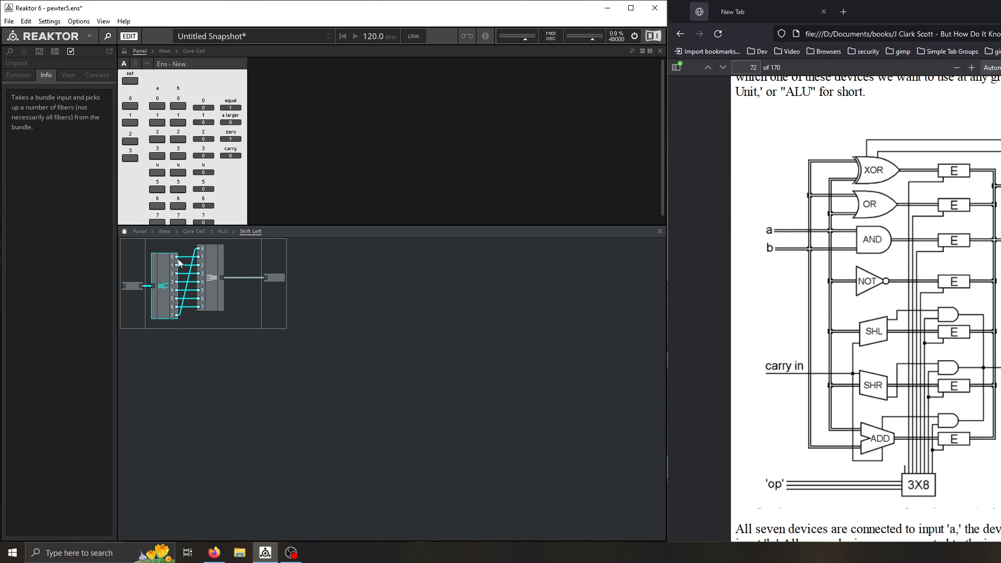
mouse_move(176, 259)
click(227, 231)
double_click(267, 456)
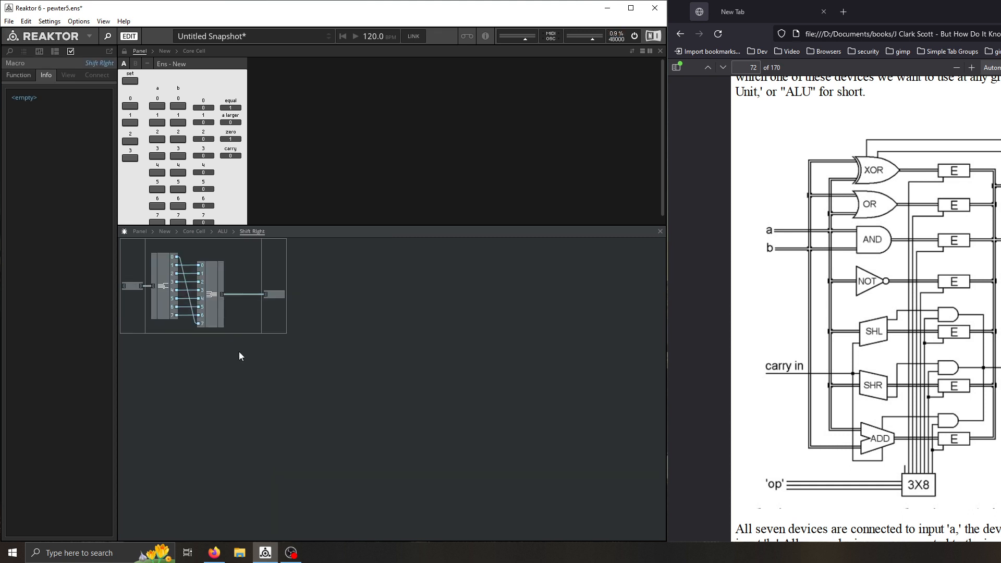
Step: Open the ALU's Adder macro, examine its chain of bit add blocks, and return to the ALU
click(223, 231)
double_click(252, 495)
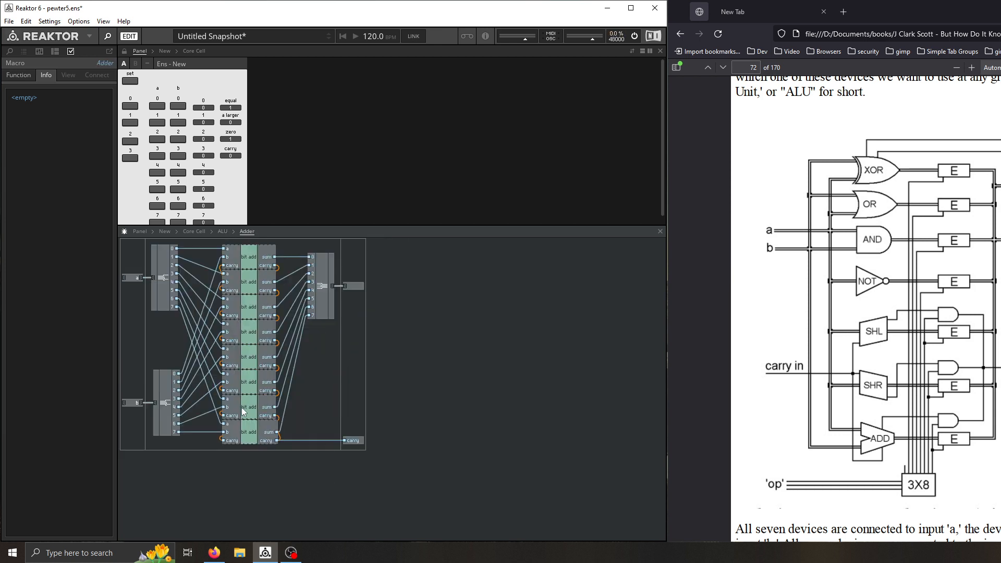
click(228, 231)
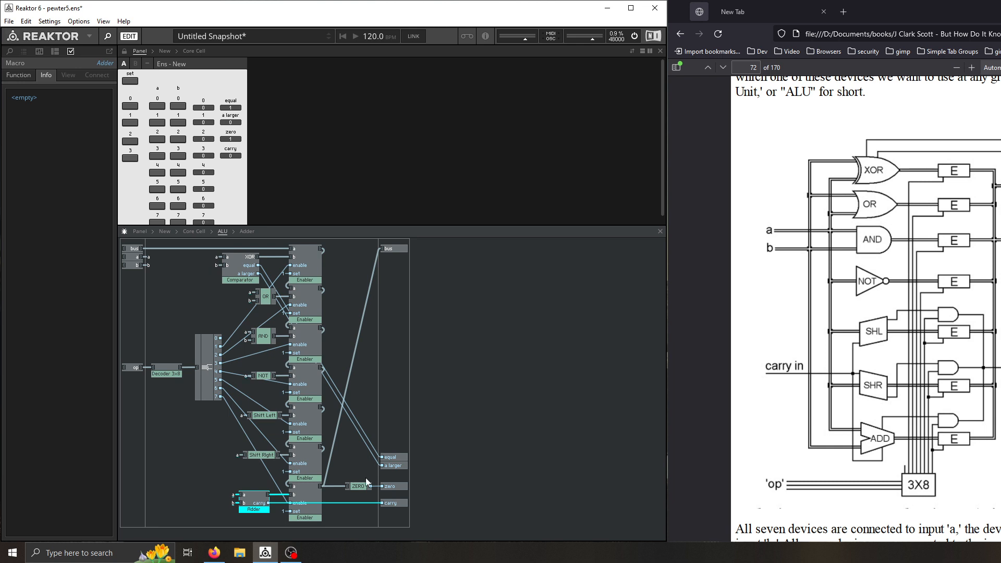
Step: Nudge the ZERO macro slightly away from the zero output and inspect the value on its output wire
click(355, 486)
mouse_move(352, 489)
mouse_down()
mouse_move(355, 471)
mouse_move(354, 491)
mouse_up()
mouse_move(376, 492)
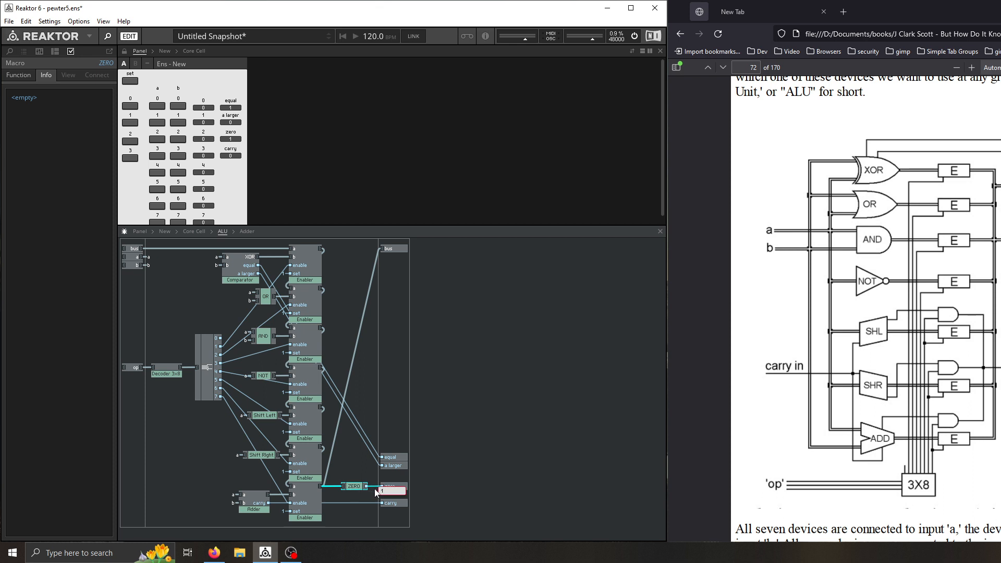
Step: Open the Decoder 3x8 macro, examine its first AND x3 block, and trace the wiring from the bit splitter and NOT gates
click(163, 378)
double_click(163, 375)
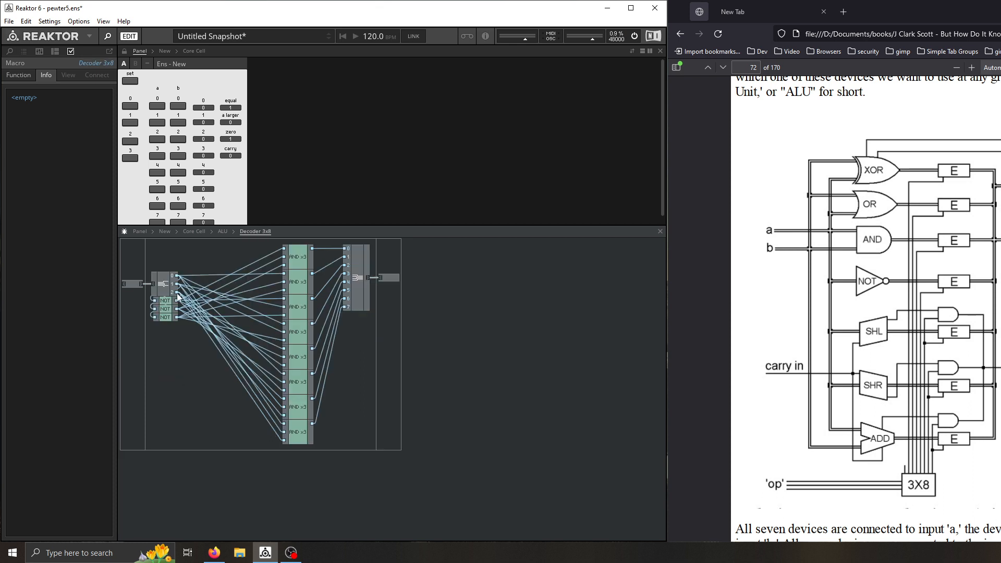
double_click(295, 259)
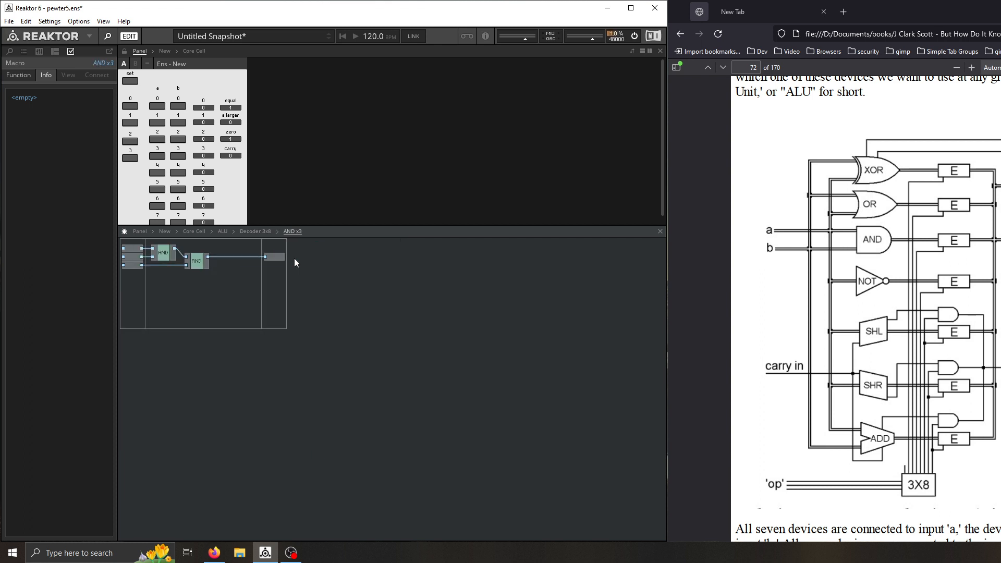
click(269, 232)
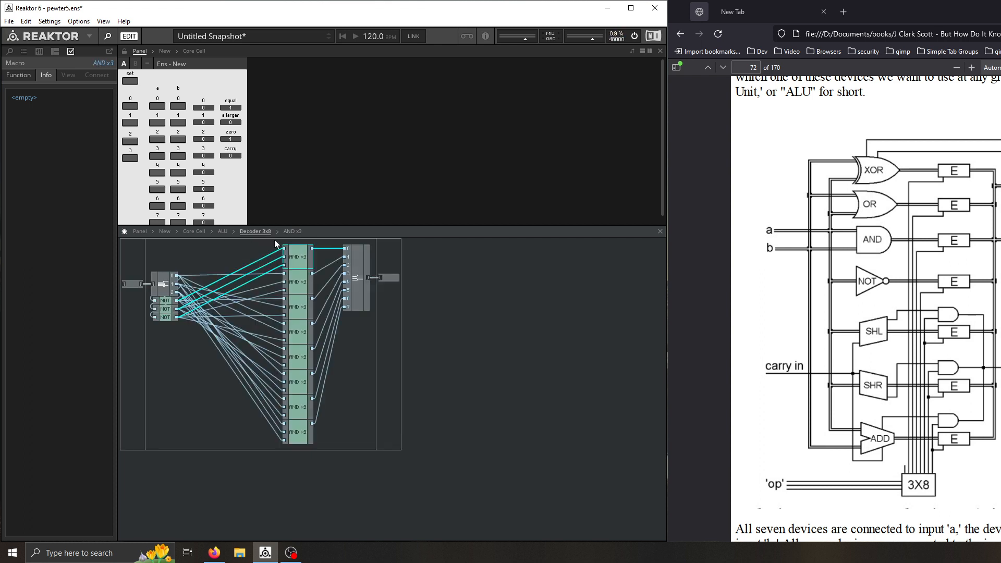
double_click(300, 254)
click(265, 230)
click(172, 282)
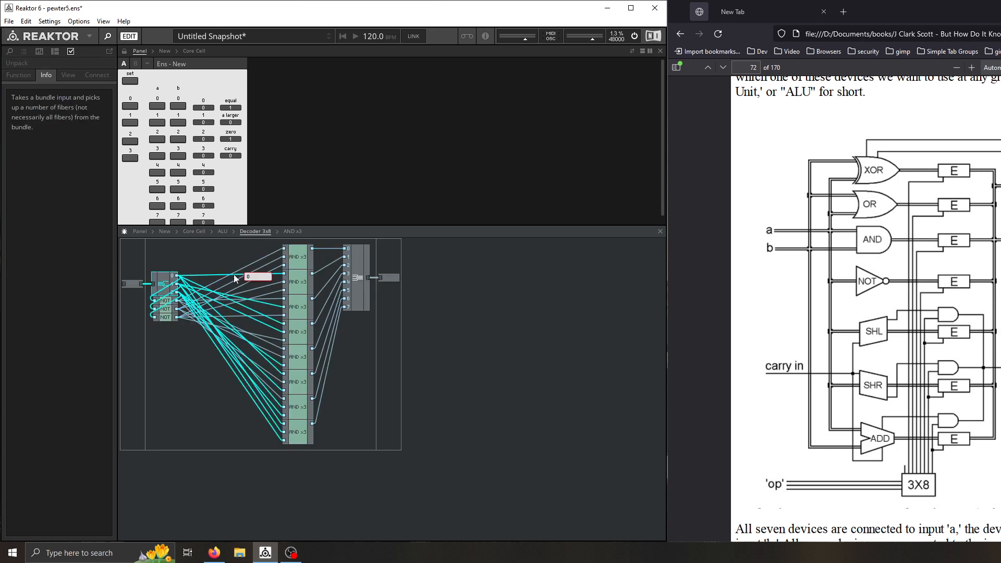
click(167, 308)
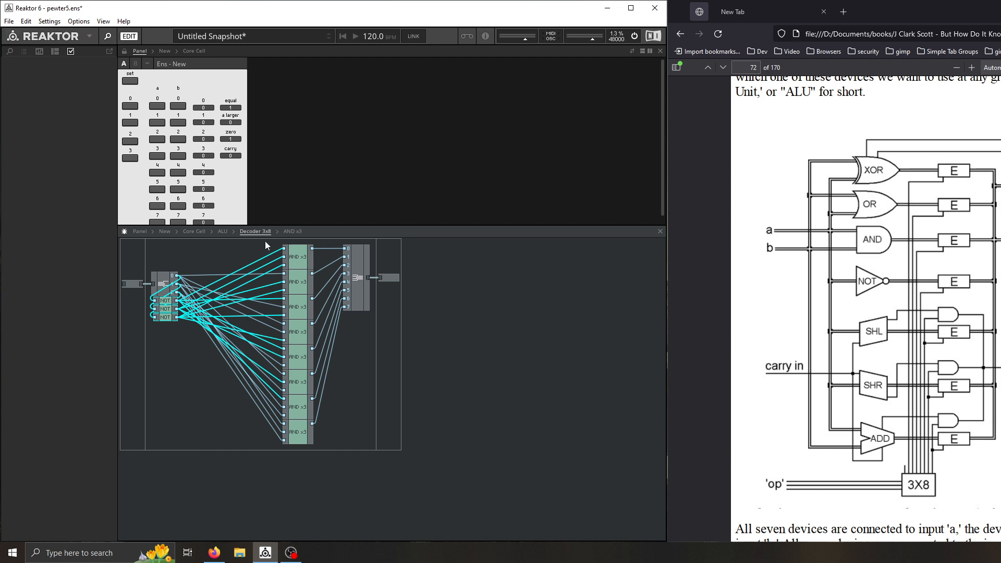
Step: Return to the ALU, trace the decoder's split outputs to the Enabler blocks, and go back up to the Core Cell
click(225, 231)
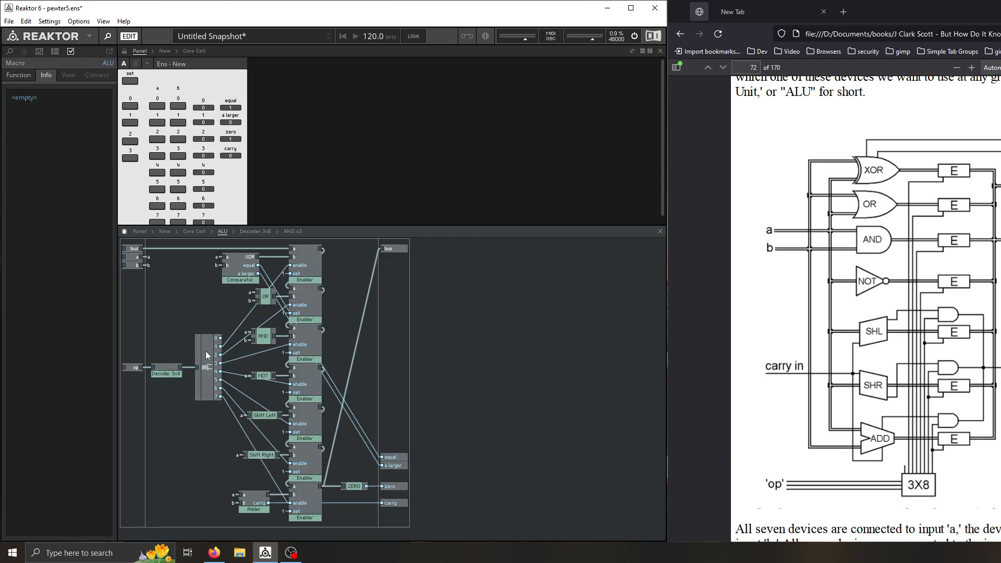
click(208, 365)
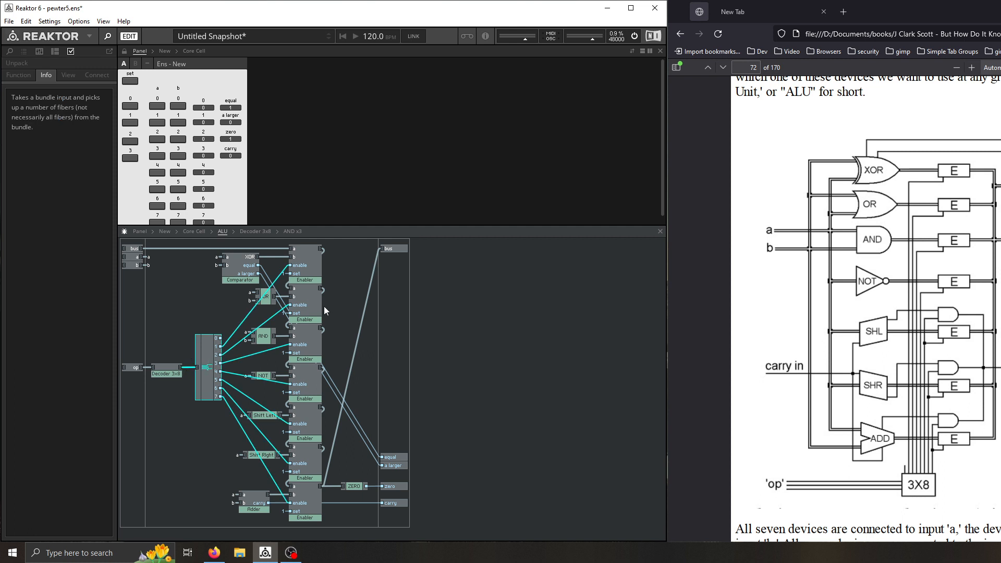
click(202, 233)
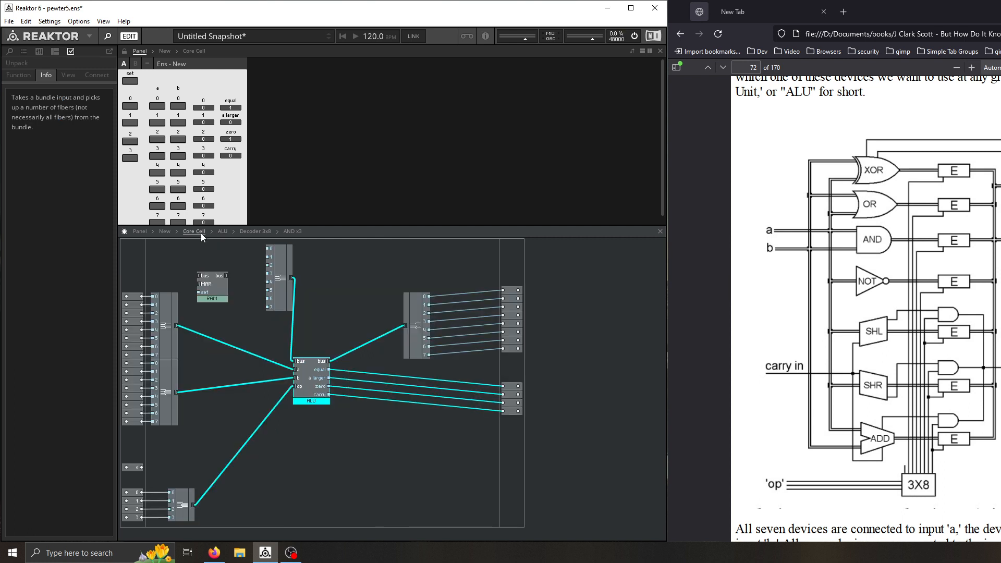